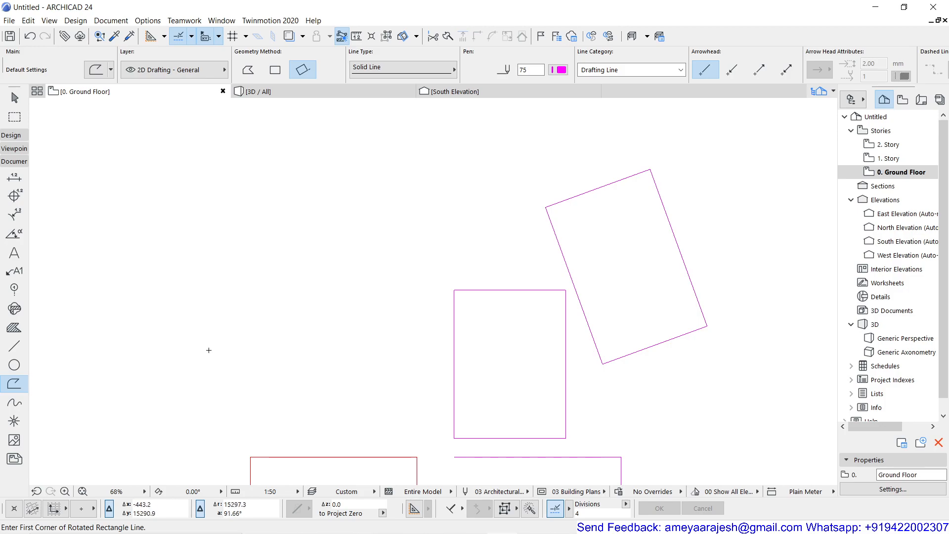
# - Compare the geometry methods of the Line tool with those of the Polyline tool
pyautogui.click(13, 349)
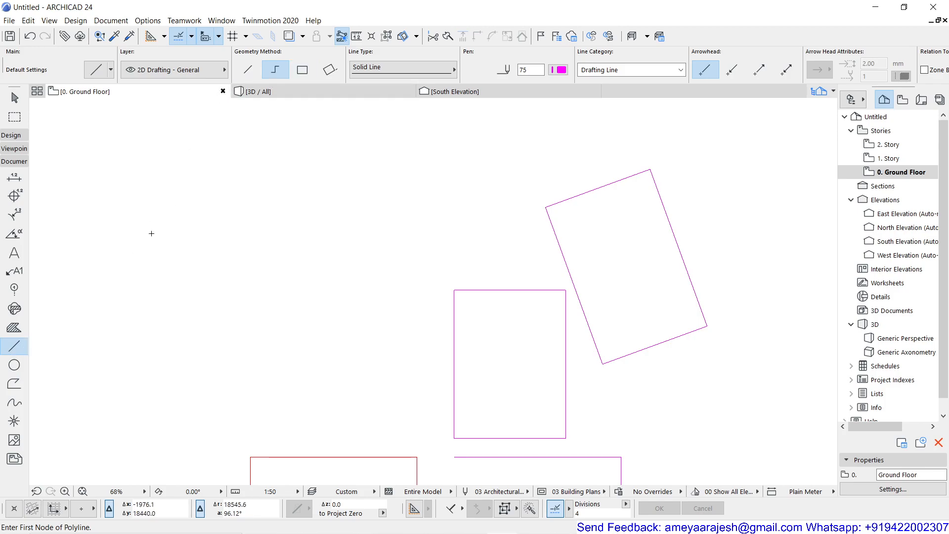
pyautogui.click(15, 383)
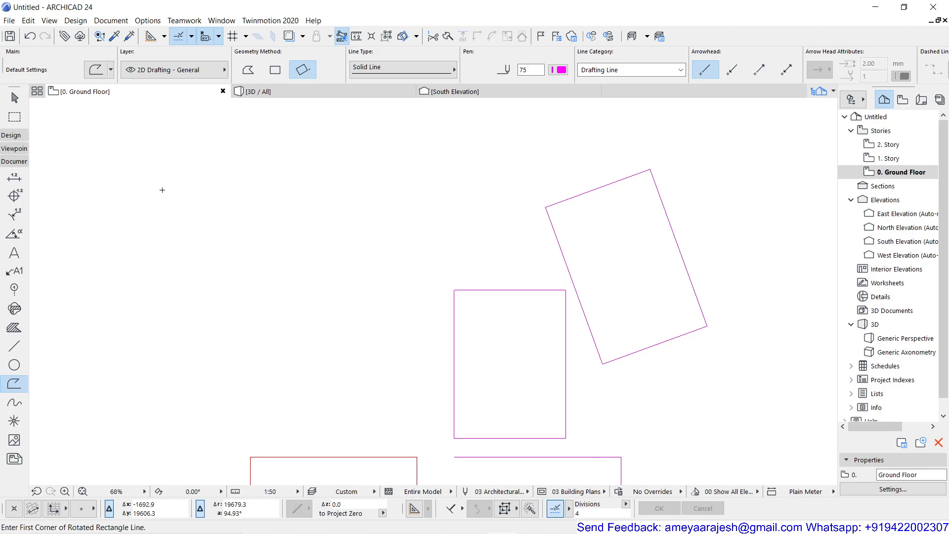
pyautogui.press('Escape')
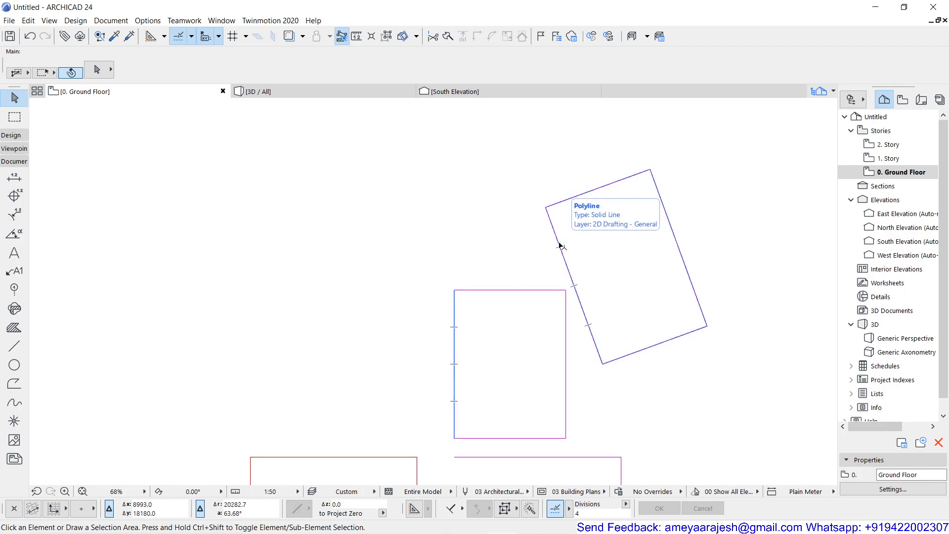
# - Select the upright magenta rectangle, the open magenta shape below it and the rotated rectangle to examine how polylines are selected
pyautogui.click(511, 293)
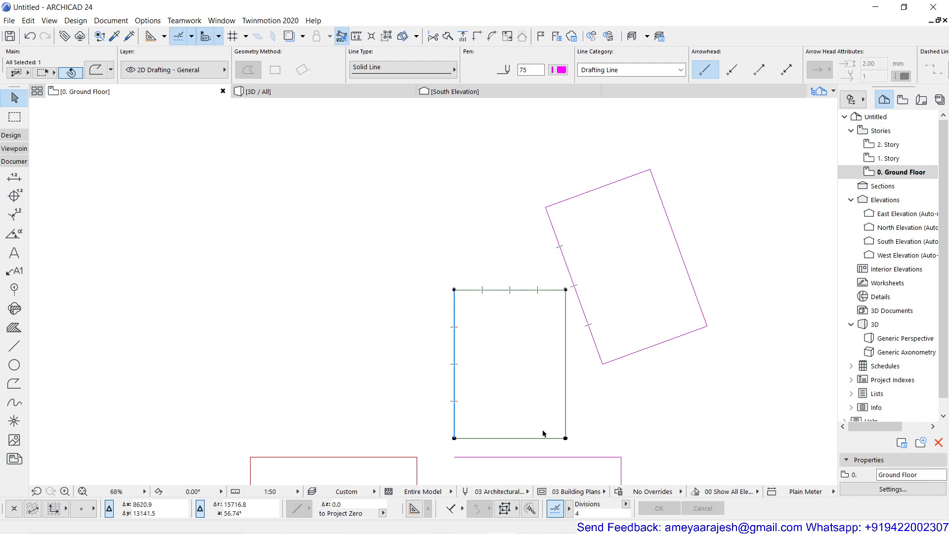
pyautogui.scroll(-2, 504, 379)
pyautogui.moveTo(503, 374); pyautogui.dragTo(484, 255, button='middle')
pyautogui.scroll(-1, 484, 255)
pyautogui.scroll(-1, 494, 326)
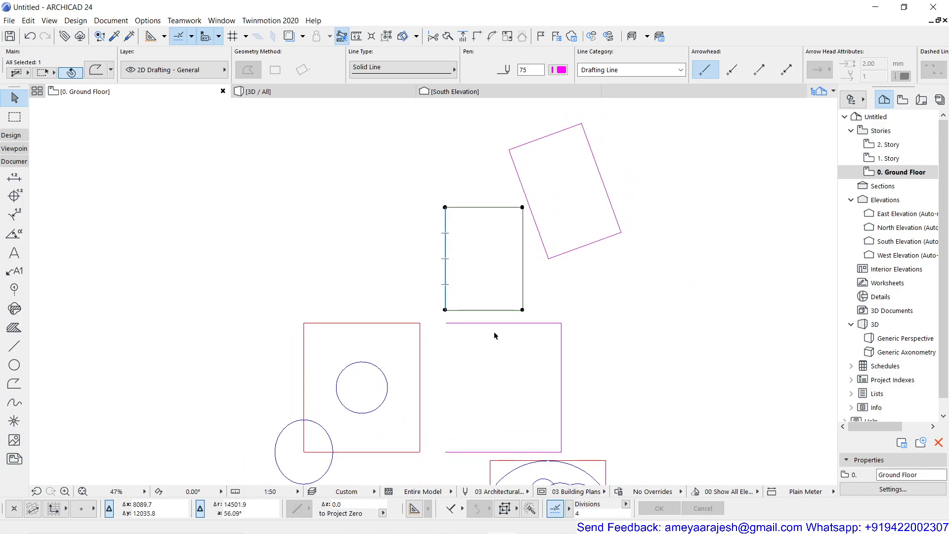
pyautogui.moveTo(504, 343); pyautogui.dragTo(498, 292, button='middle')
pyautogui.click(498, 286)
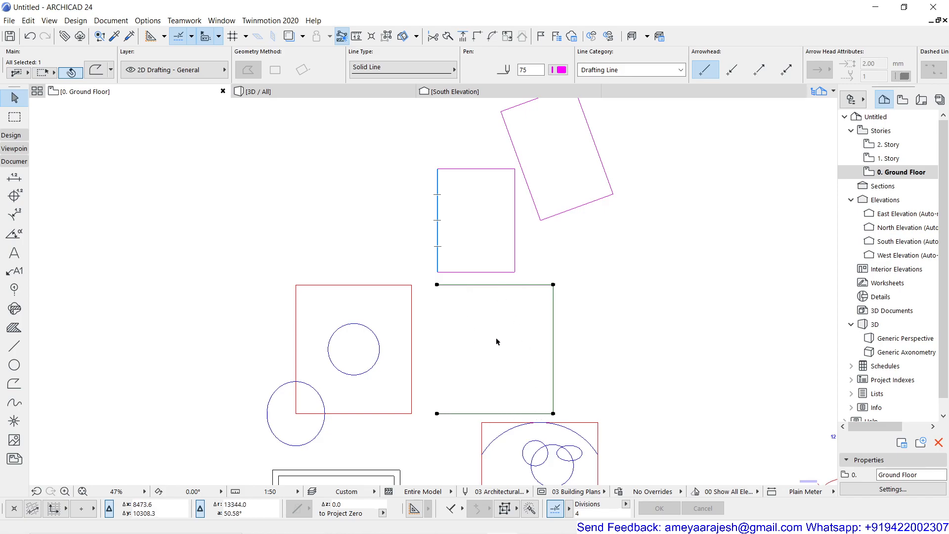
pyautogui.click(495, 272)
pyautogui.click(554, 214)
pyautogui.click(538, 285)
pyautogui.click(451, 333)
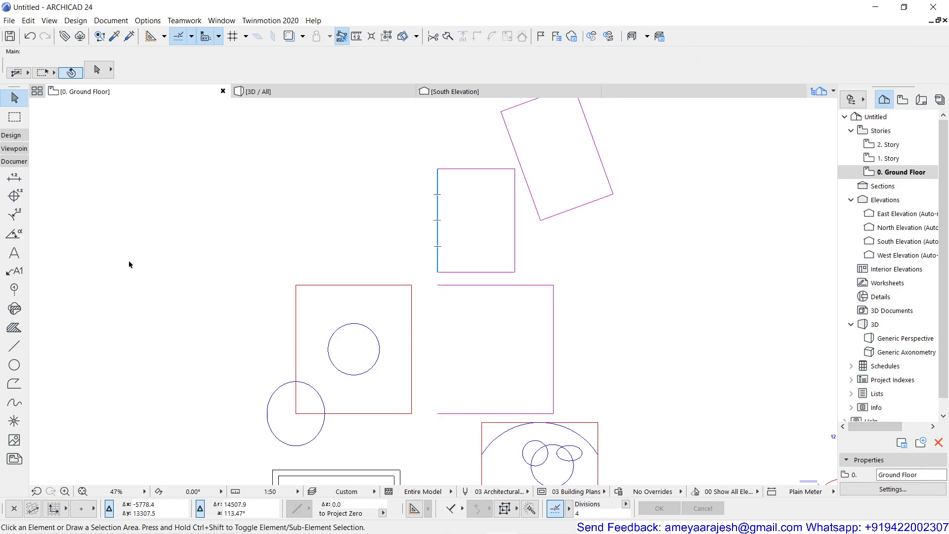
# - Activate the Line tool and set its pen to the blue pen 46
pyautogui.scroll(2, 133, 264)
pyautogui.moveTo(170, 239); pyautogui.dragTo(141, 382, button='middle')
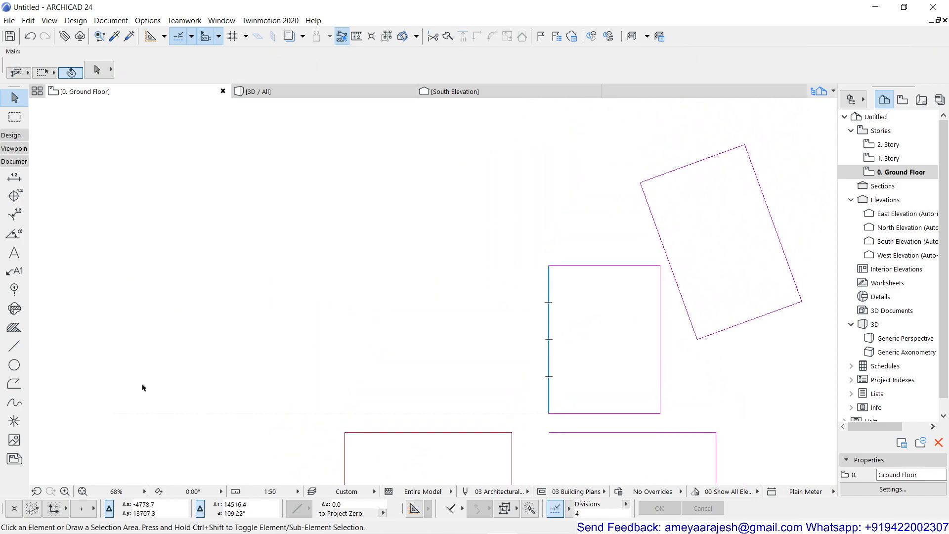
pyautogui.click(17, 347)
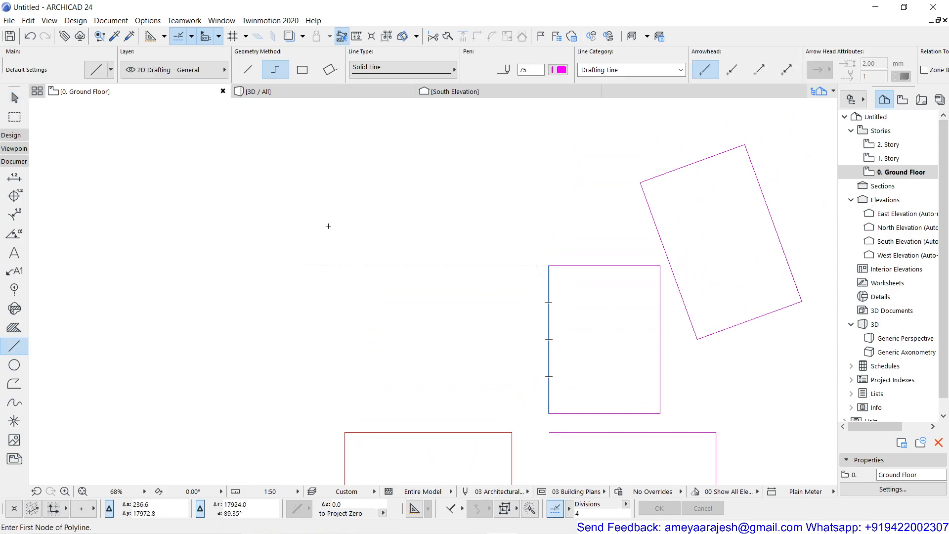
pyautogui.click(559, 77)
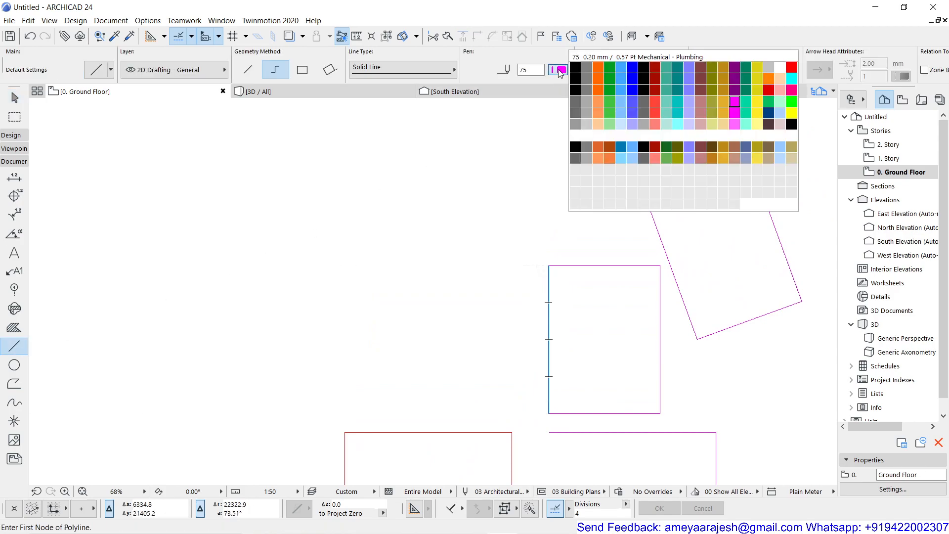
pyautogui.click(632, 91)
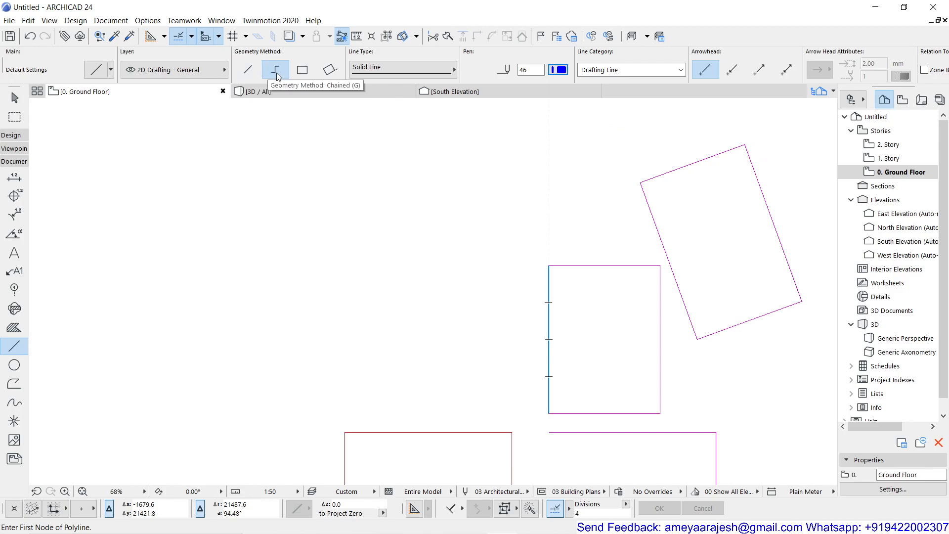
# - Draw a chained three-sided open shape in the empty area beside the magenta rectangles: 3000 across, 4000 up and 3000 back
pyautogui.click(238, 373)
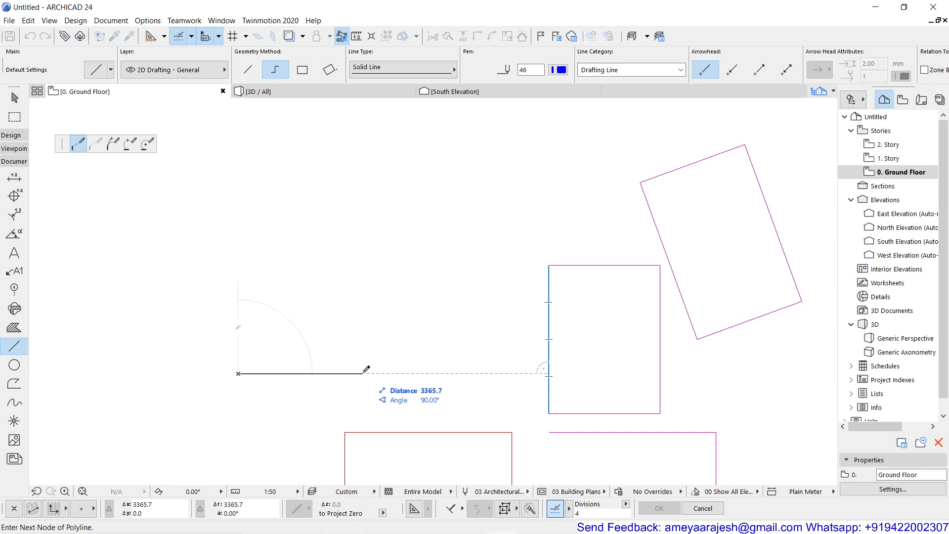
pyautogui.write('3000')
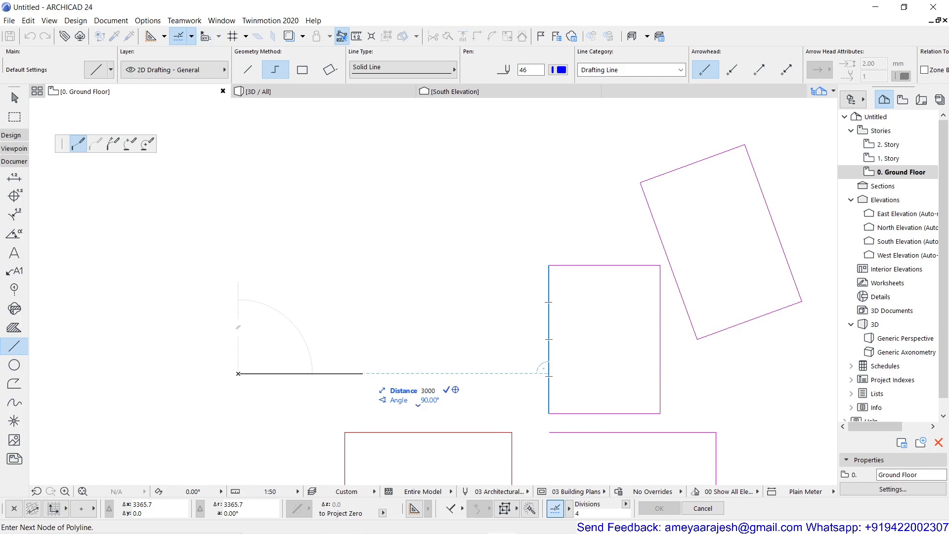
pyautogui.press('Return')
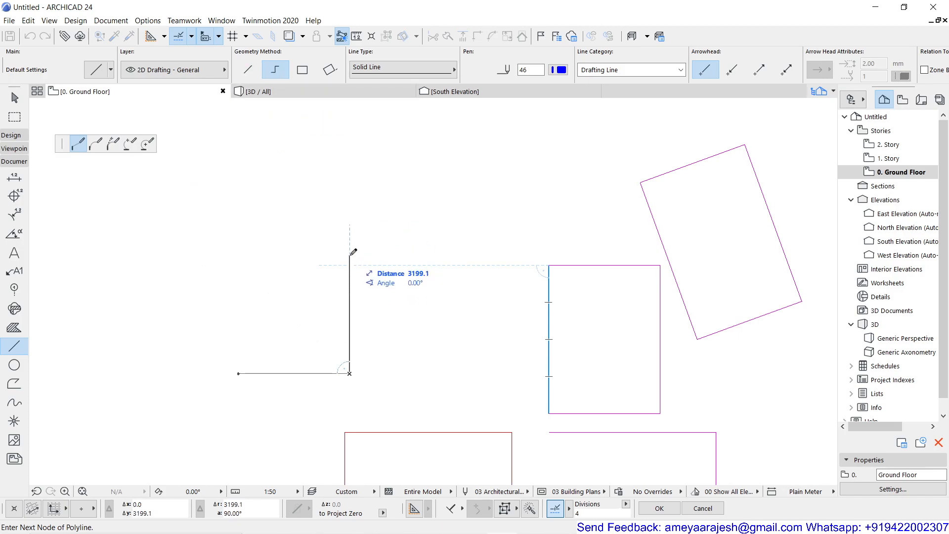
pyautogui.write('4000')
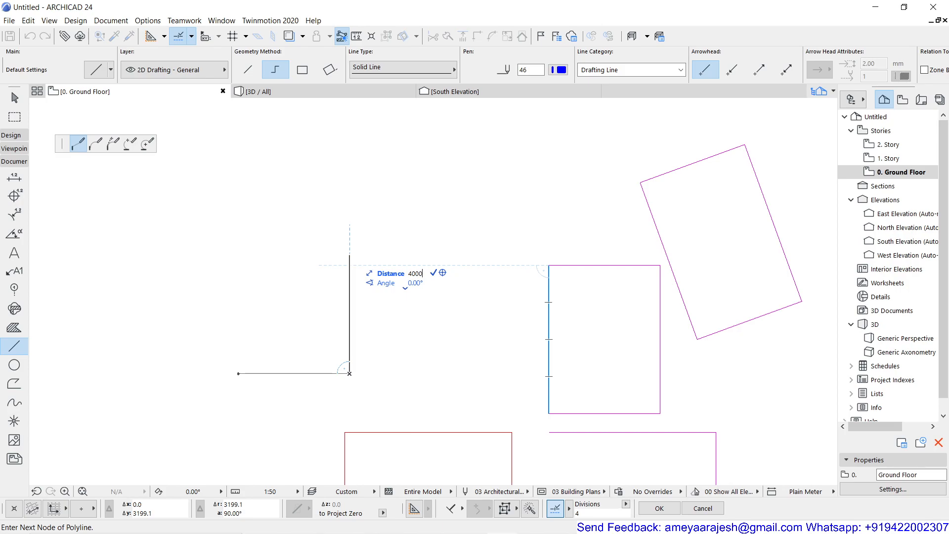
pyautogui.press('Return')
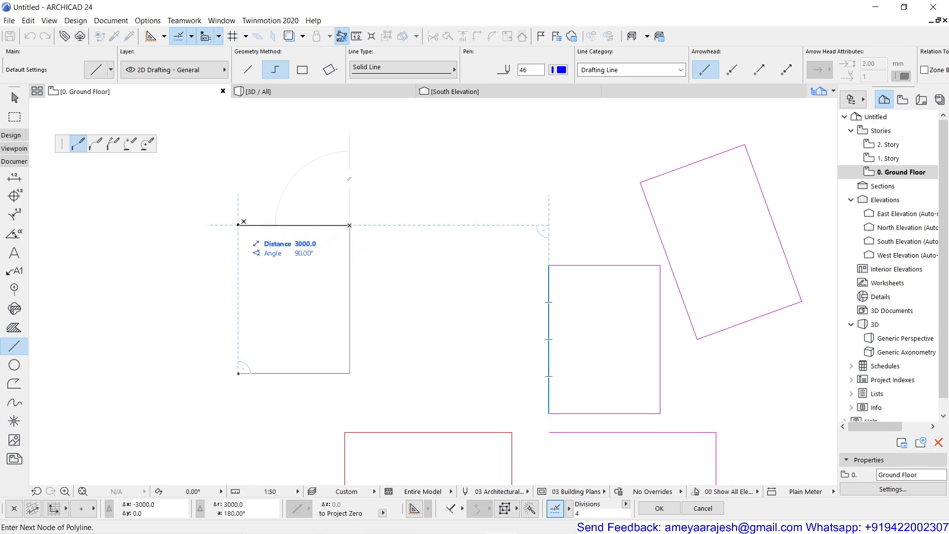
pyautogui.doubleClick(242, 222)
# - Draw a 3000 by 4000 rectangle with the Line tool's rectangle method, starting about 500 mm right of the open blue shape's lower right corner
pyautogui.scroll(-1, 376, 276)
pyautogui.scroll(-1, 467, 304)
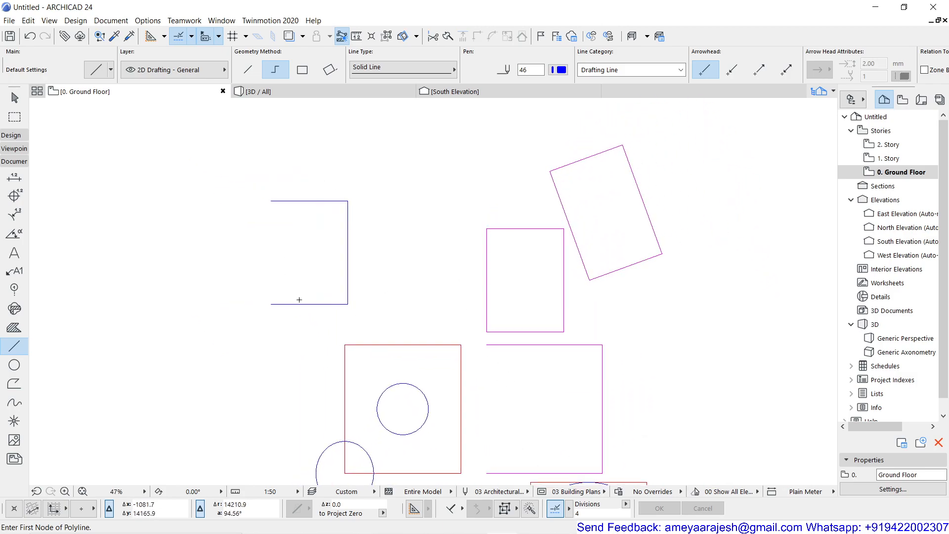
pyautogui.scroll(5, 290, 229)
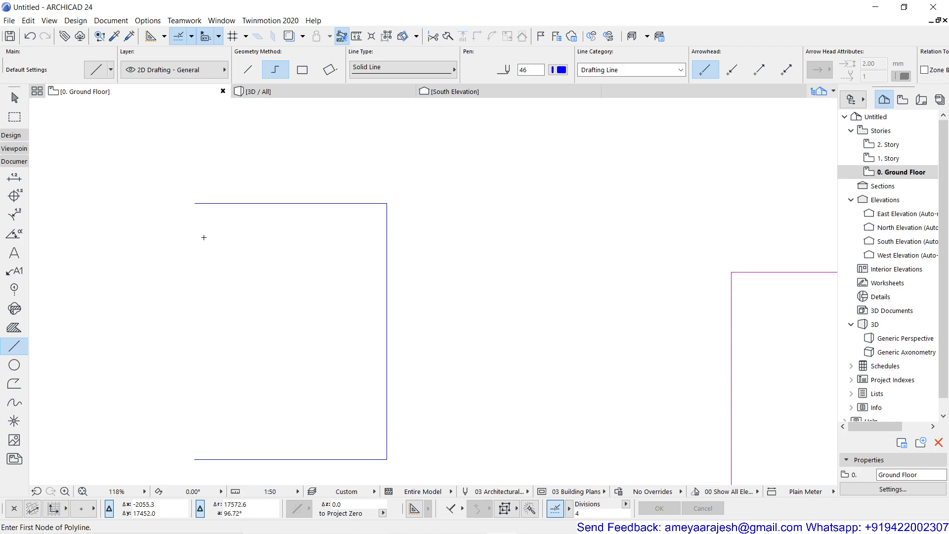
pyautogui.scroll(-2, 222, 236)
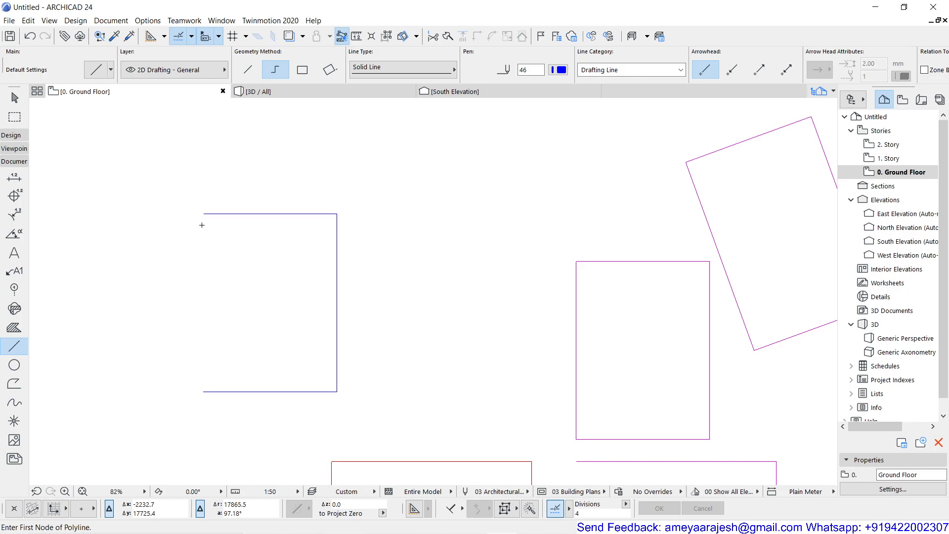
pyautogui.press('g')
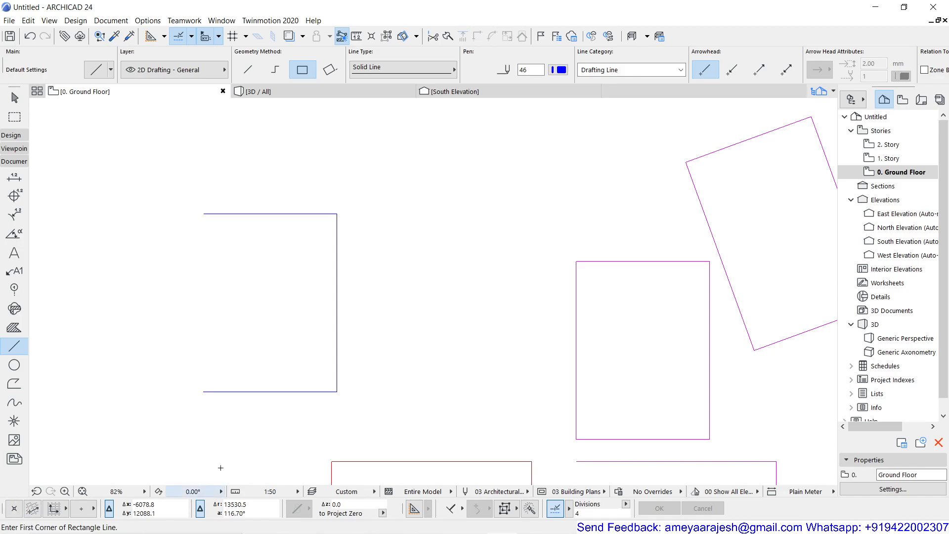
pyautogui.moveTo(252, 332); pyautogui.dragTo(144, 314, button='middle')
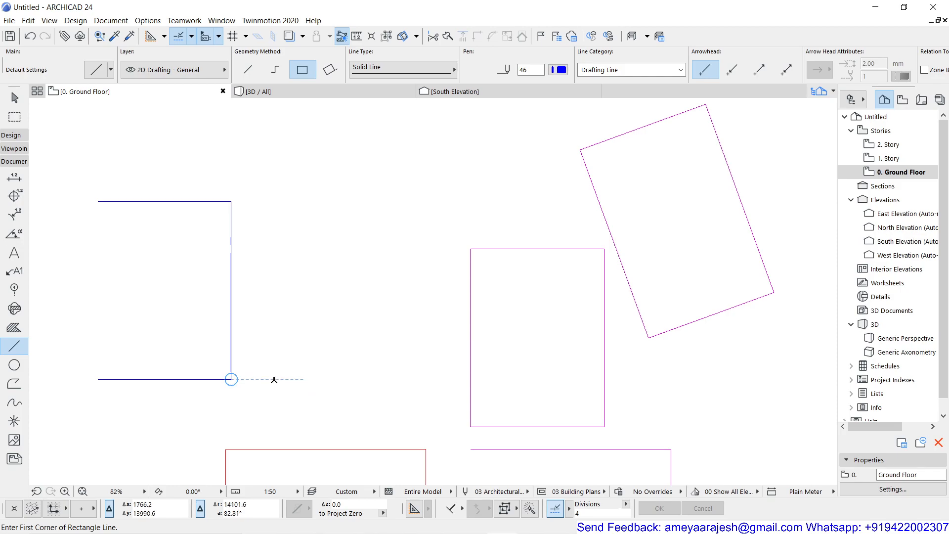
pyautogui.write('500')
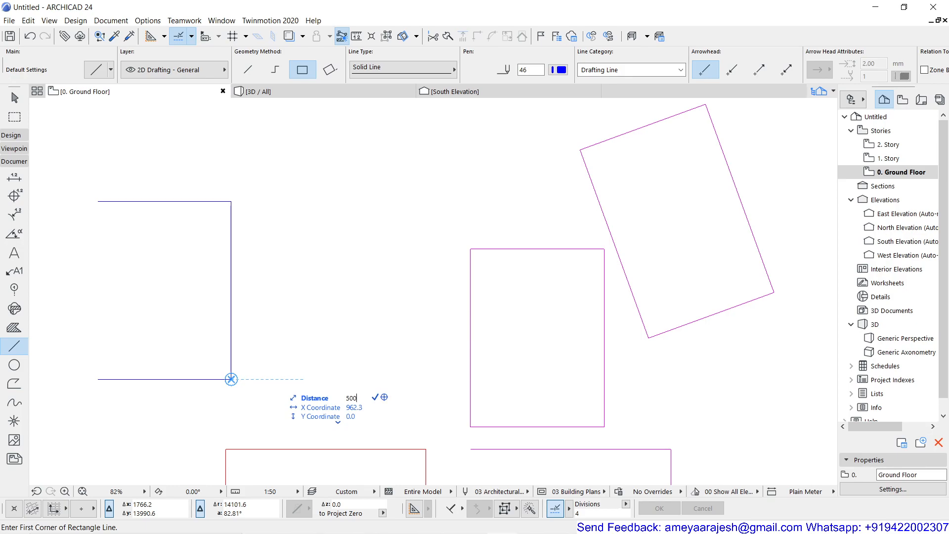
pyautogui.press('Return')
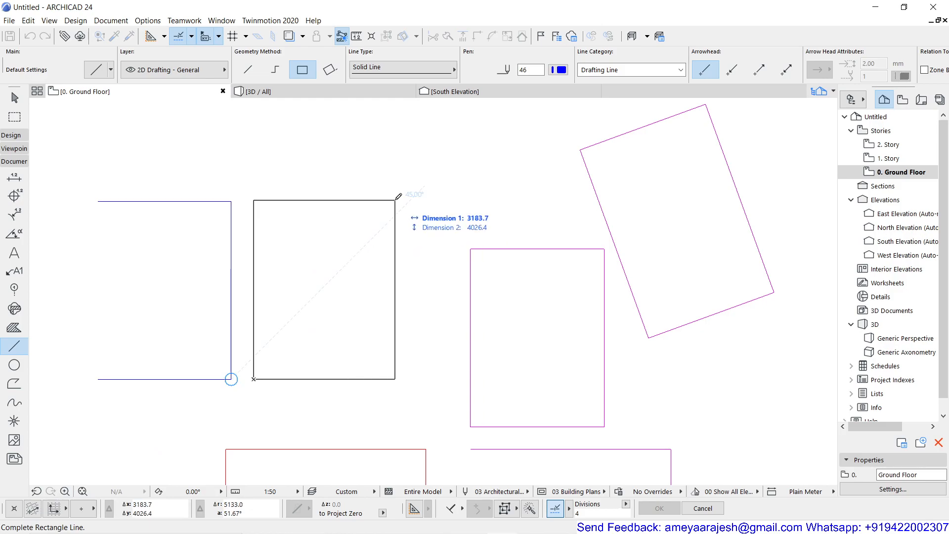
pyautogui.write('3000')
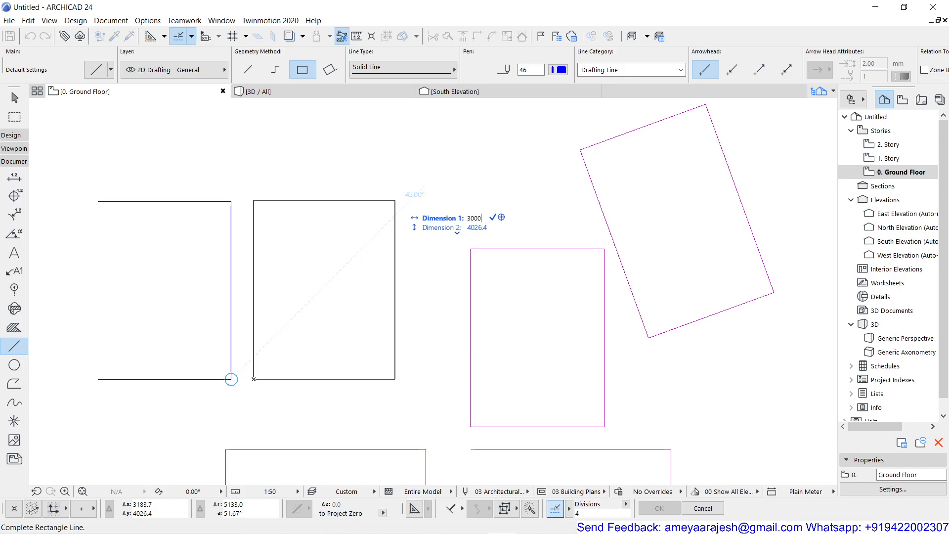
pyautogui.write('4000')
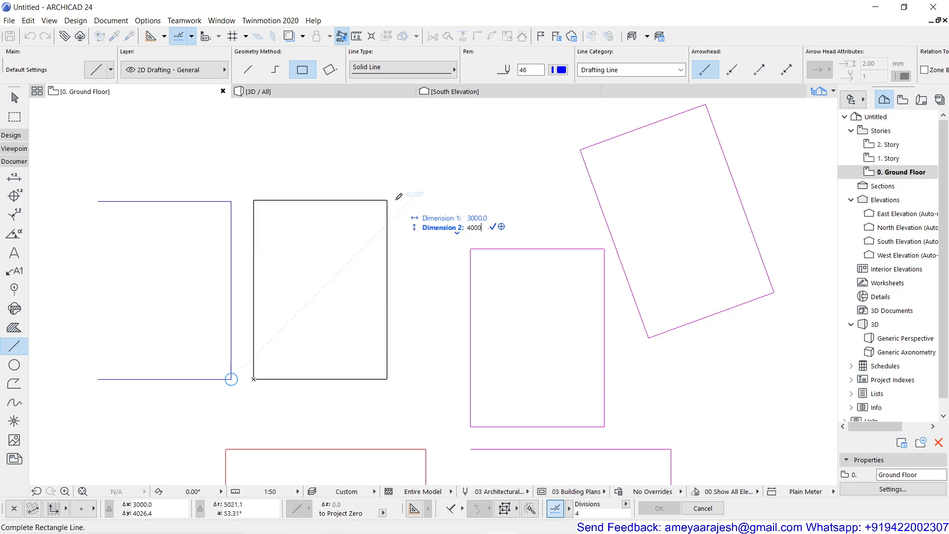
pyautogui.press('Return')
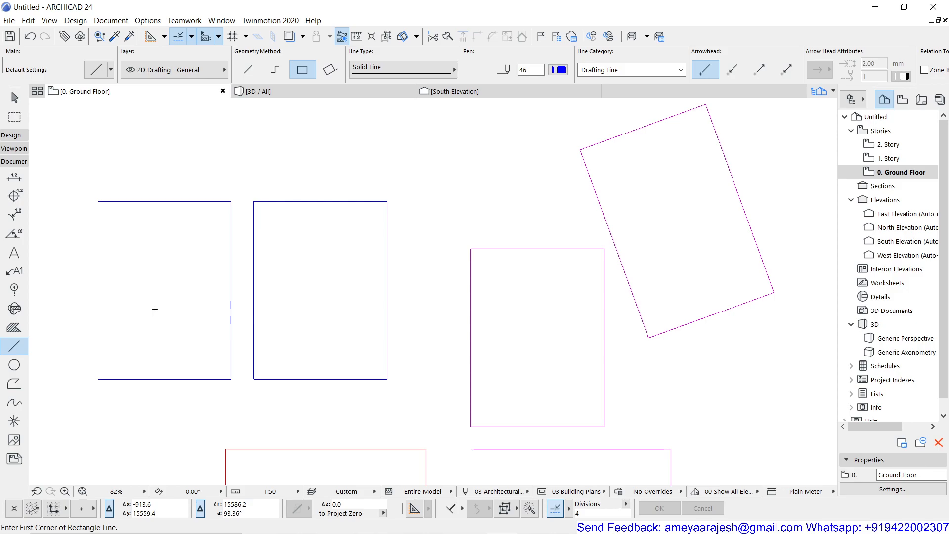
pyautogui.press('Escape')
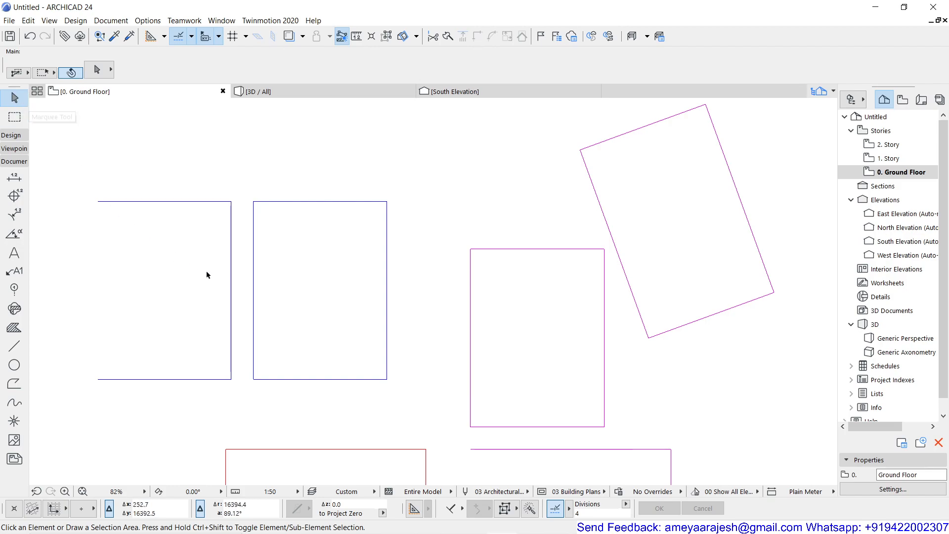
# - Select the magenta polyline rectangle, the blue line rectangle and the open blue chain in turn to compare their nodes and grouping
pyautogui.click(470, 310)
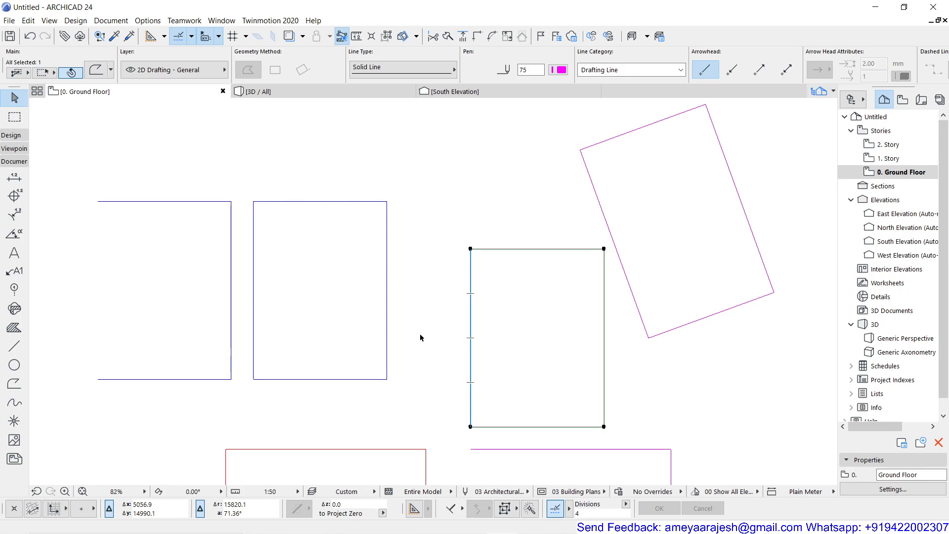
pyautogui.click(387, 306)
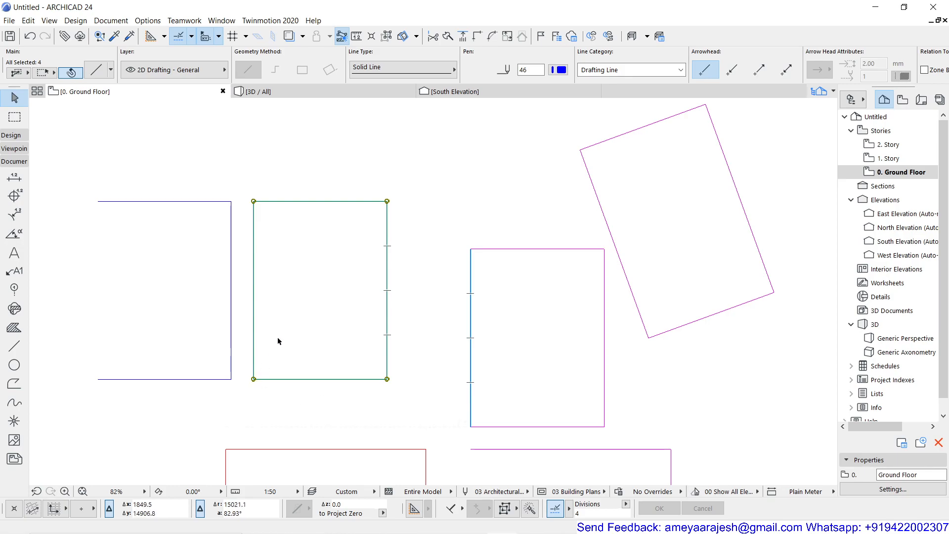
pyautogui.scroll(3, 277, 339)
pyautogui.moveTo(292, 343); pyautogui.dragTo(311, 321, button='middle')
pyautogui.scroll(-2, 314, 399)
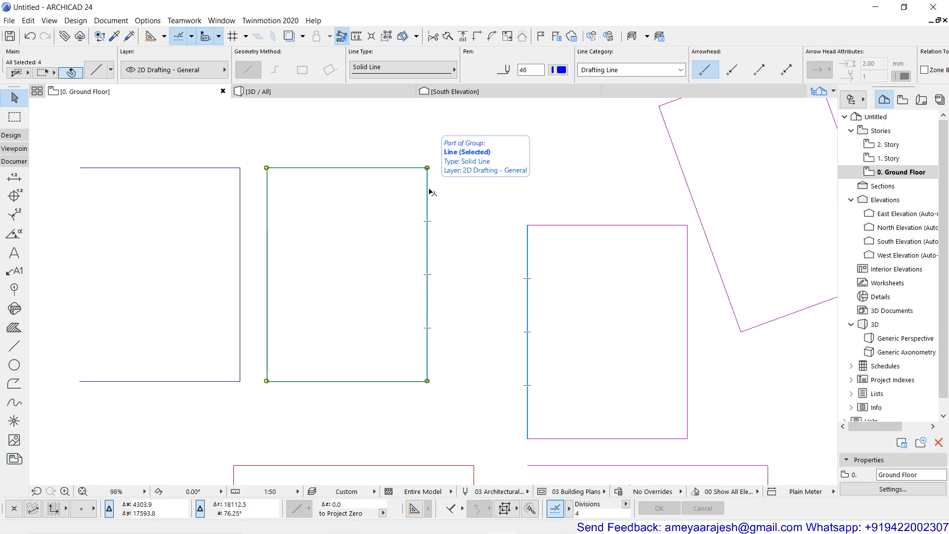
pyautogui.scroll(-2, 461, 242)
pyautogui.moveTo(458, 241); pyautogui.dragTo(344, 254, button='middle')
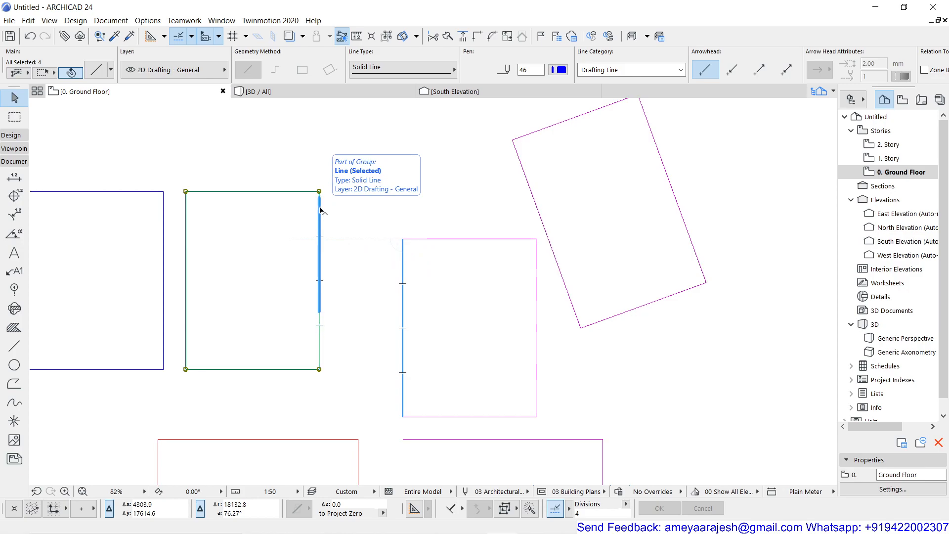
pyautogui.click(403, 257)
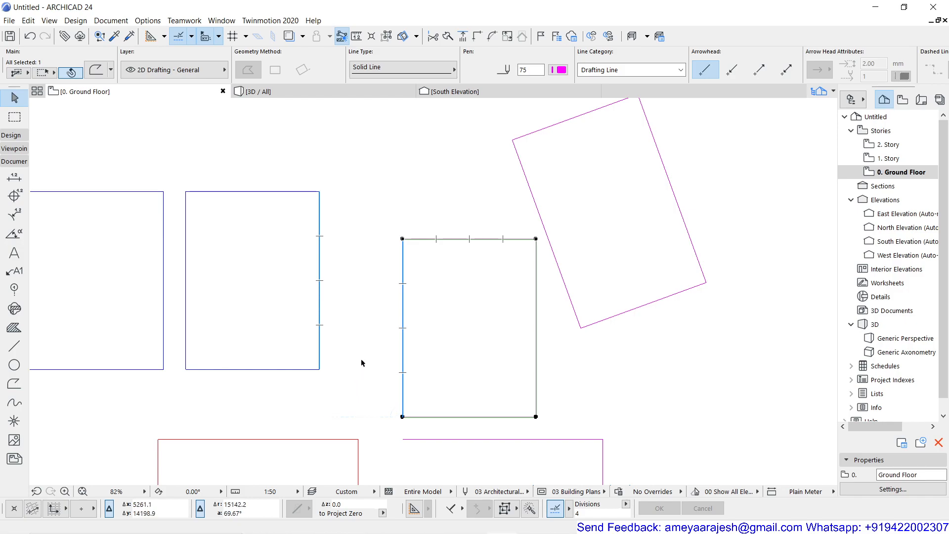
pyautogui.scroll(-2, 361, 363)
pyautogui.moveTo(360, 361); pyautogui.dragTo(463, 352, button='middle')
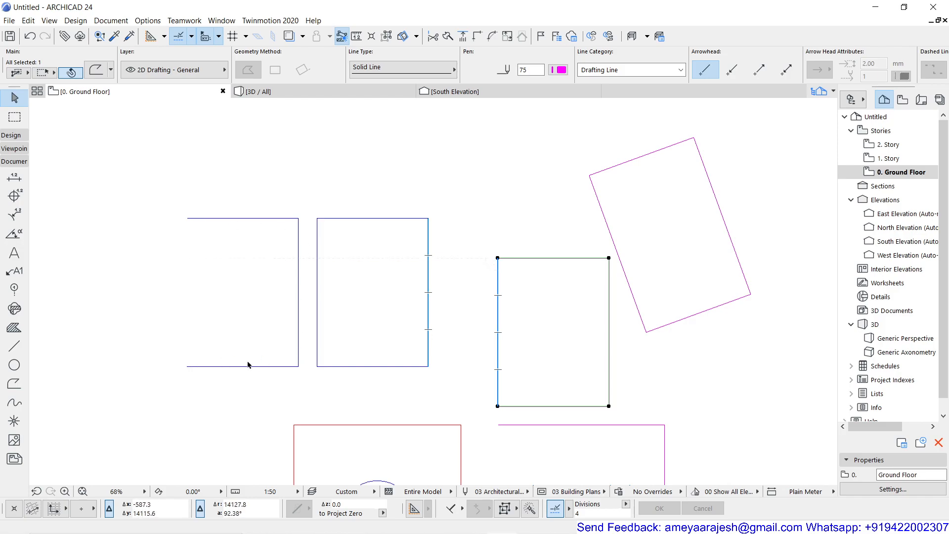
pyautogui.click(257, 221)
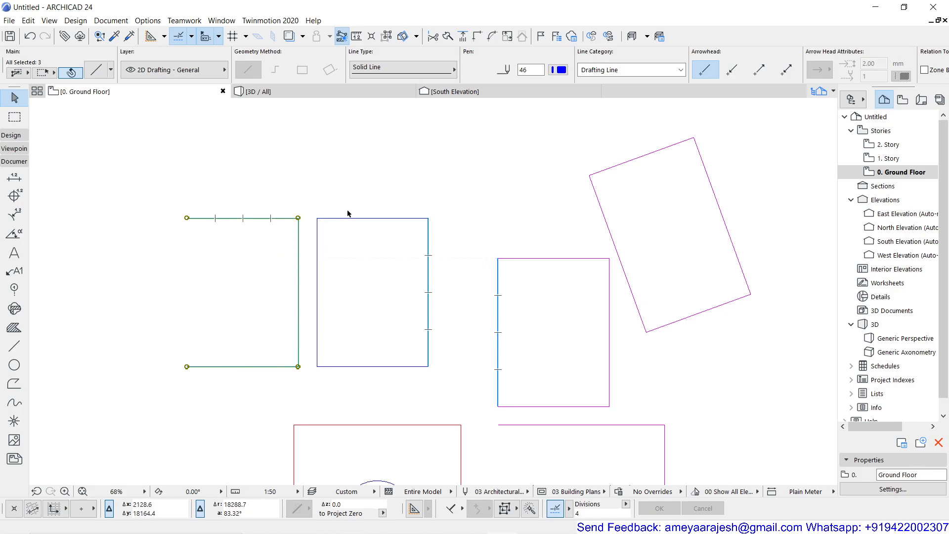
pyautogui.click(359, 220)
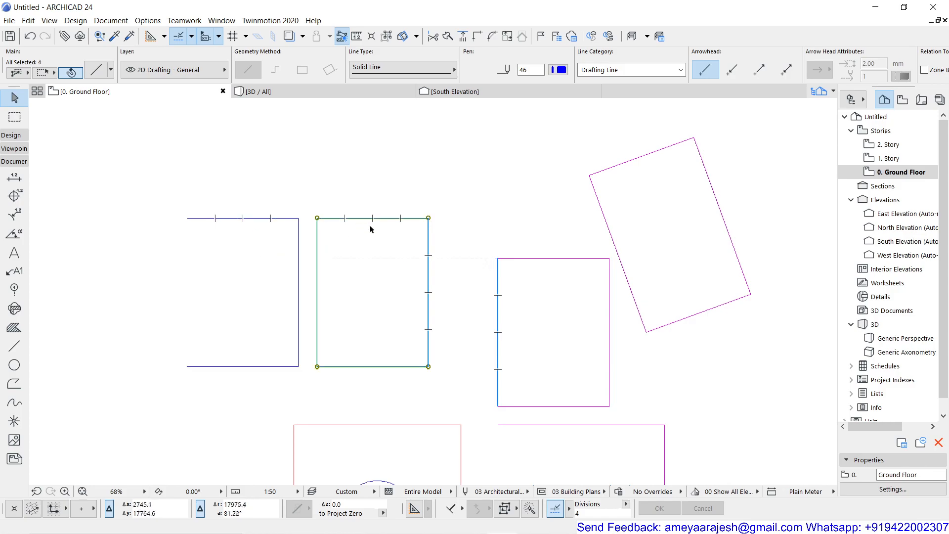
# - Select the upright magenta rectangle and the open magenta polyline below it alternately to examine how each polyline is grouped
pyautogui.click(527, 258)
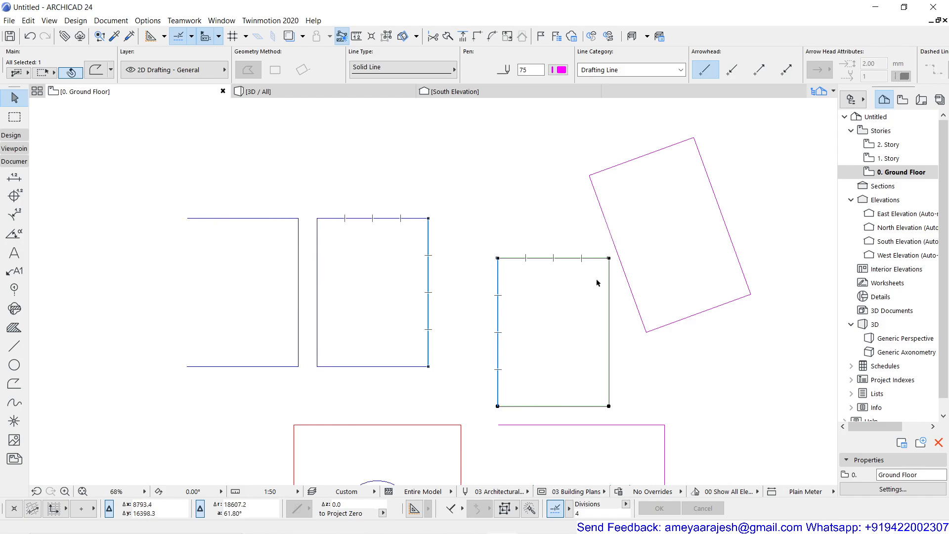
pyautogui.moveTo(518, 390); pyautogui.dragTo(414, 248, button='middle')
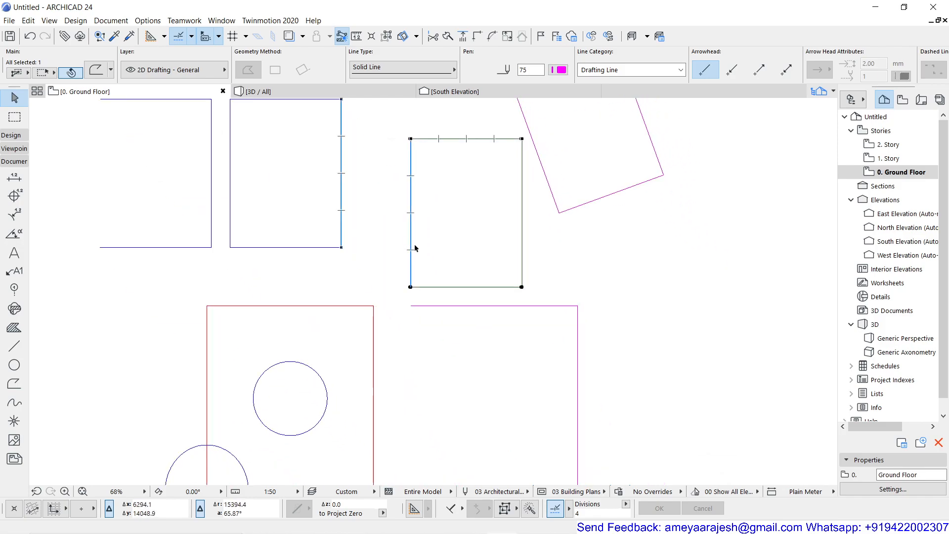
pyautogui.scroll(-2, 441, 313)
pyautogui.press('Escape')
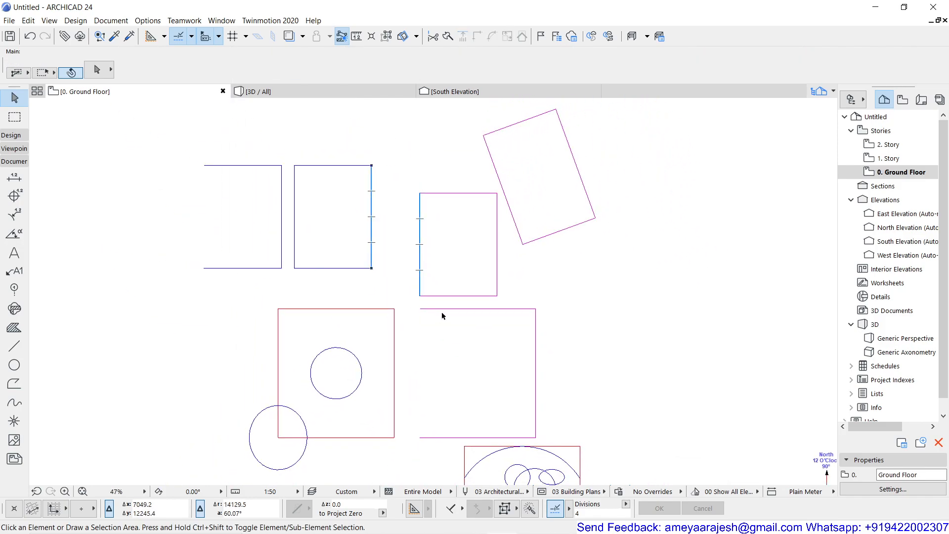
pyautogui.click(443, 309)
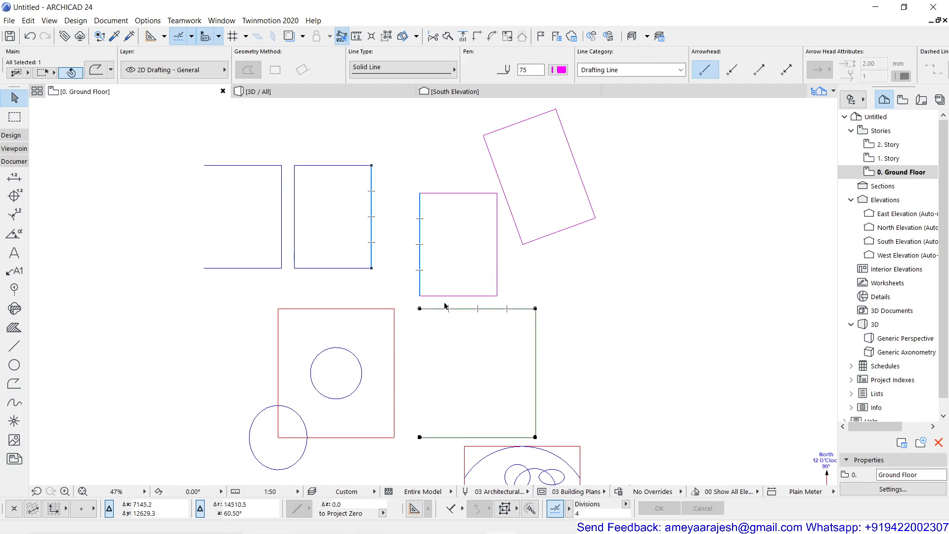
pyautogui.click(440, 296)
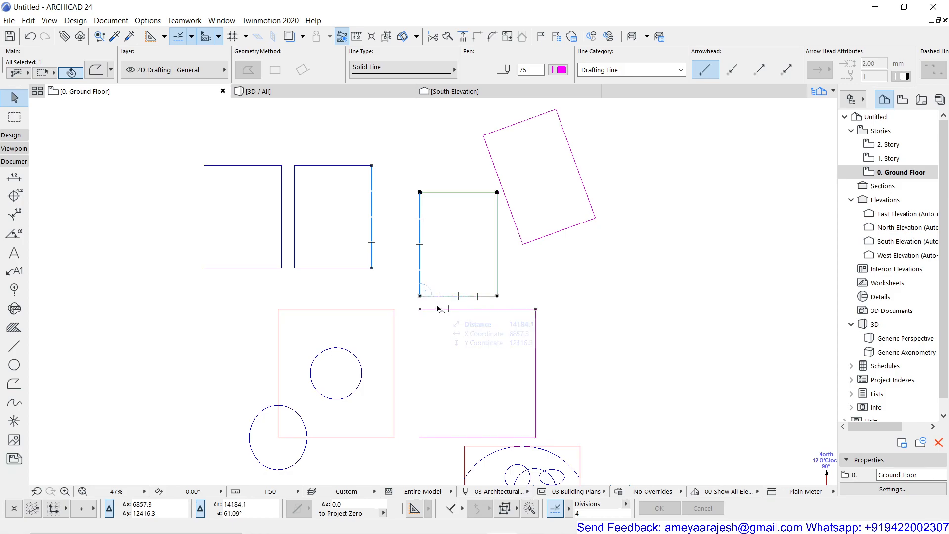
pyautogui.click(439, 311)
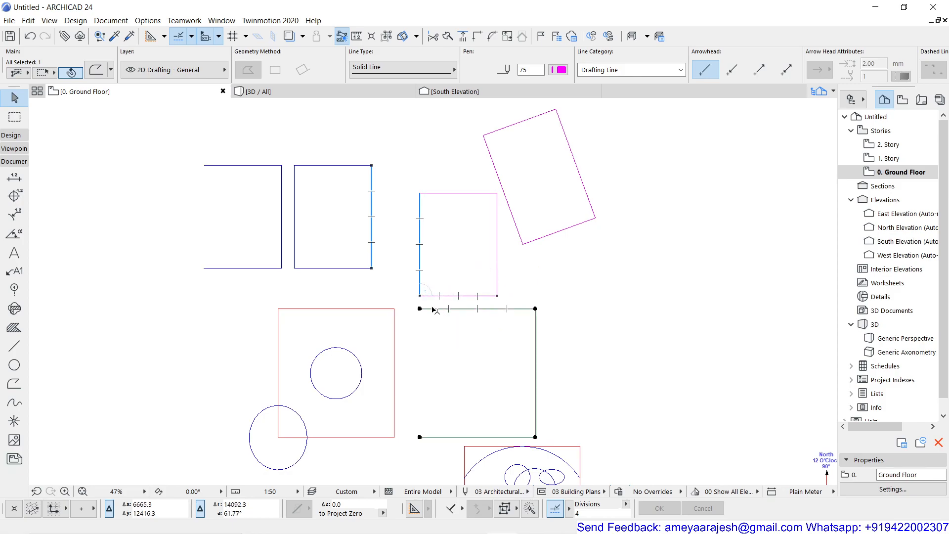
pyautogui.click(435, 296)
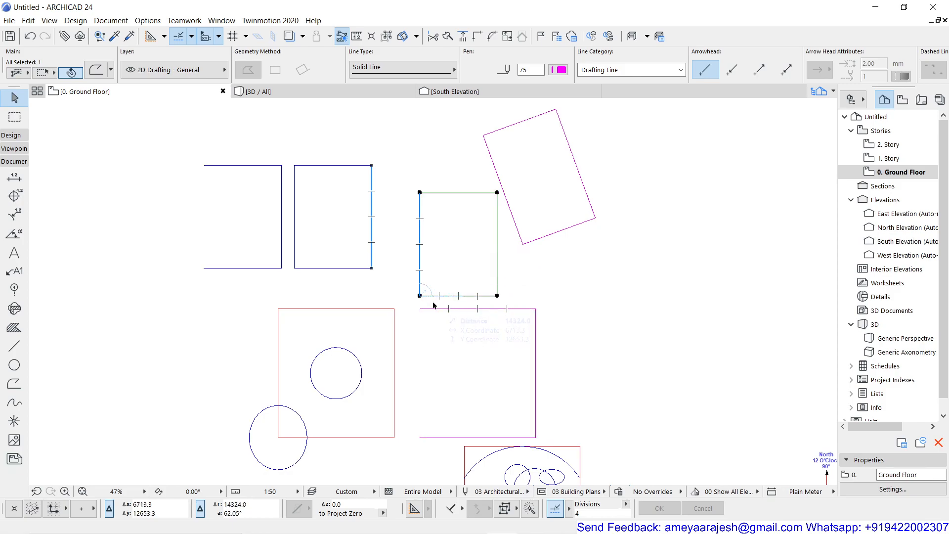
pyautogui.click(434, 310)
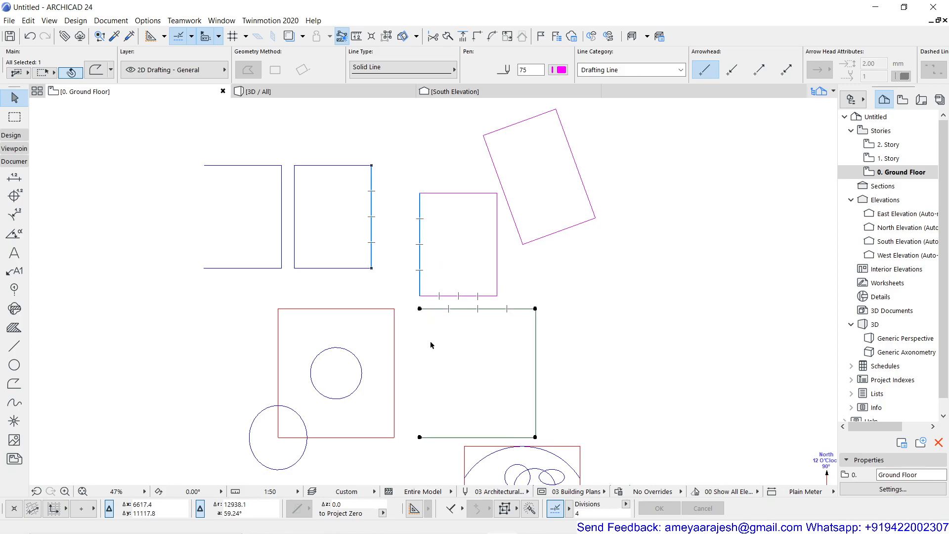
# - Select the blue line rectangle, the open blue chain and the upright magenta polyline rectangle in turn to compare their nodes
pyautogui.scroll(2, 342, 278)
pyautogui.moveTo(343, 277); pyautogui.dragTo(420, 360, button='middle')
pyautogui.click(413, 351)
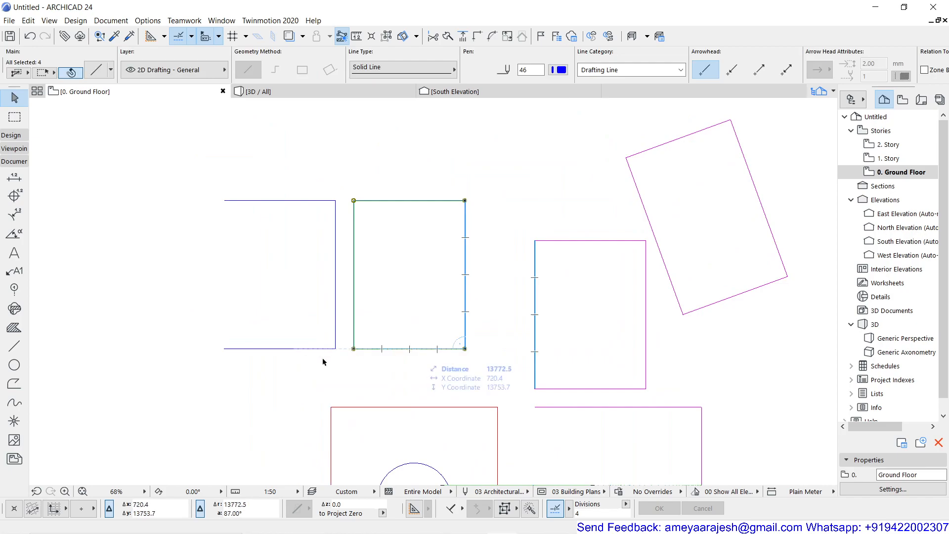
pyautogui.click(288, 349)
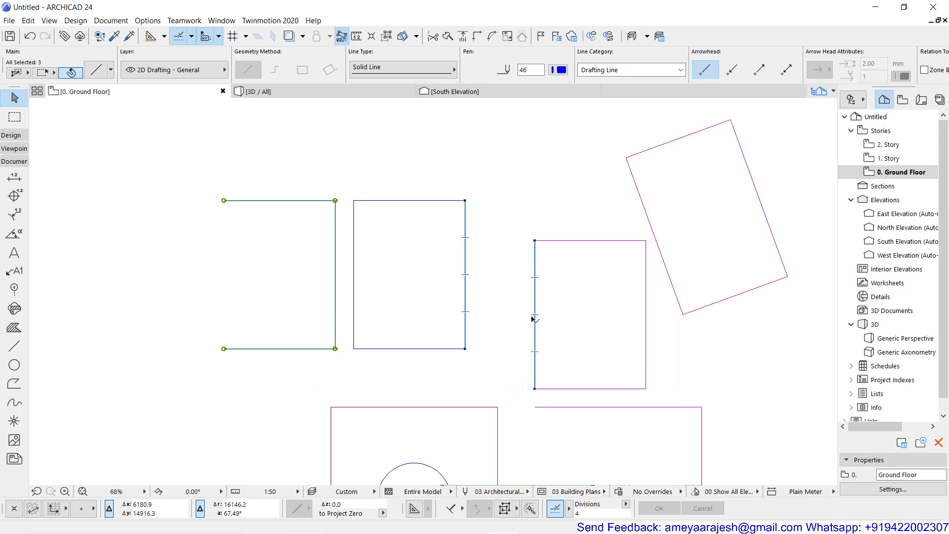
pyautogui.click(535, 299)
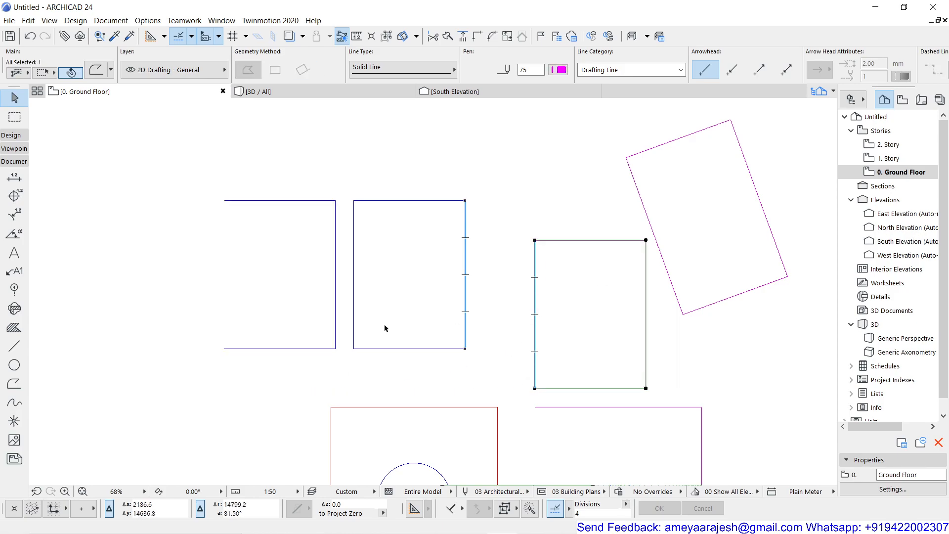
pyautogui.click(354, 329)
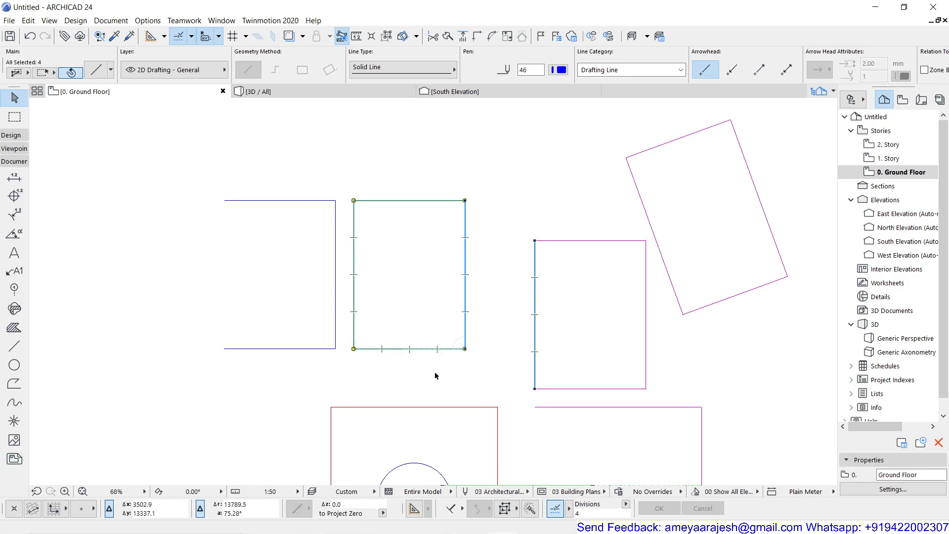
# - Select the open magenta polyline below the magenta rectangle and set the snap point division to Half
pyautogui.moveTo(440, 372); pyautogui.dragTo(333, 357, button='middle')
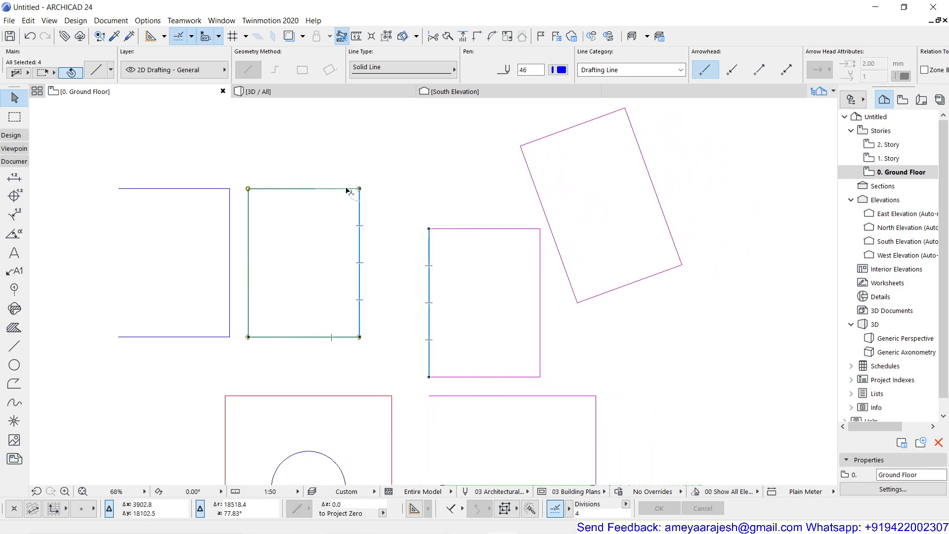
pyautogui.moveTo(496, 315); pyautogui.dragTo(455, 228, button='middle')
pyautogui.scroll(-2, 455, 232)
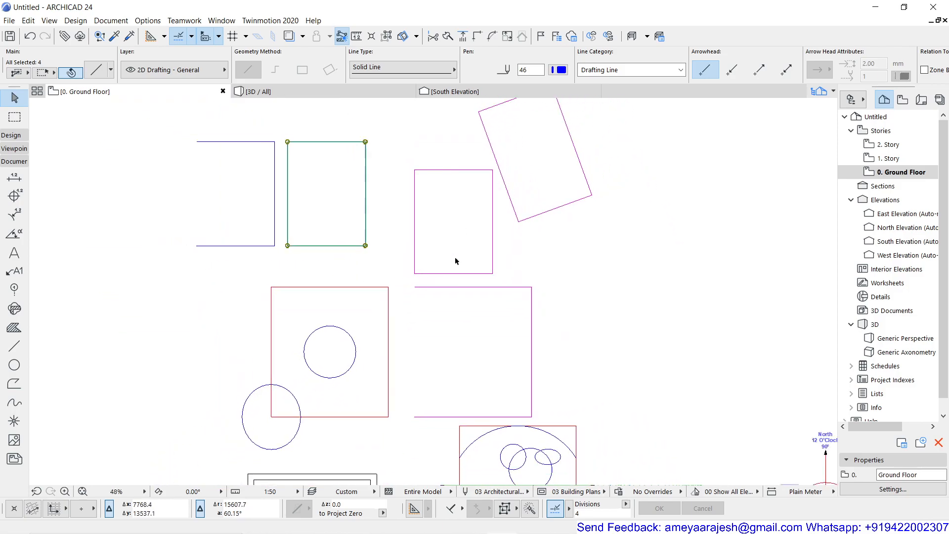
pyautogui.click(505, 287)
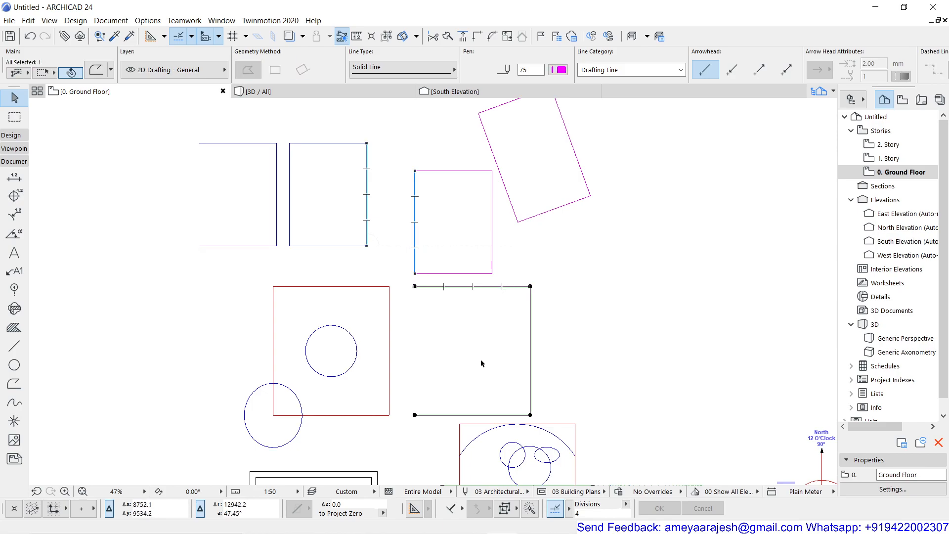
pyautogui.scroll(4, 479, 417)
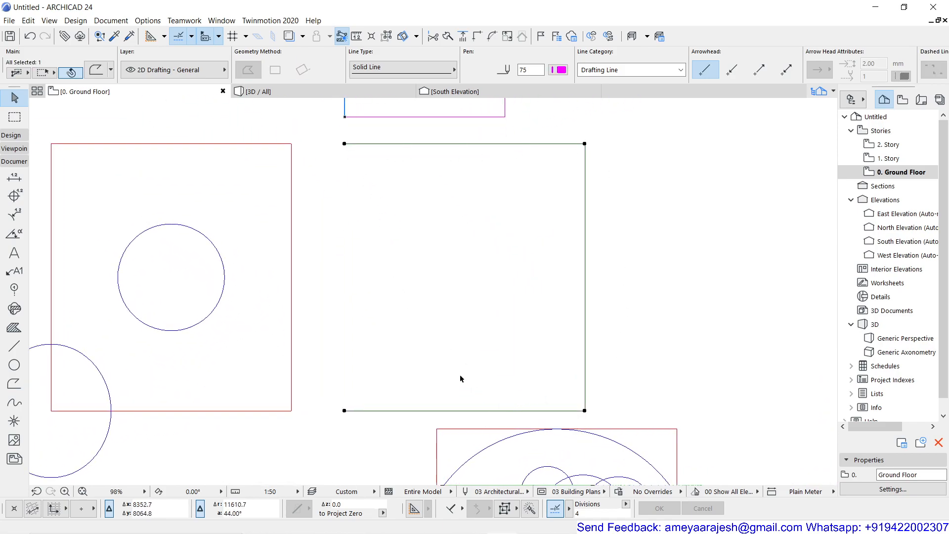
pyautogui.click(191, 37)
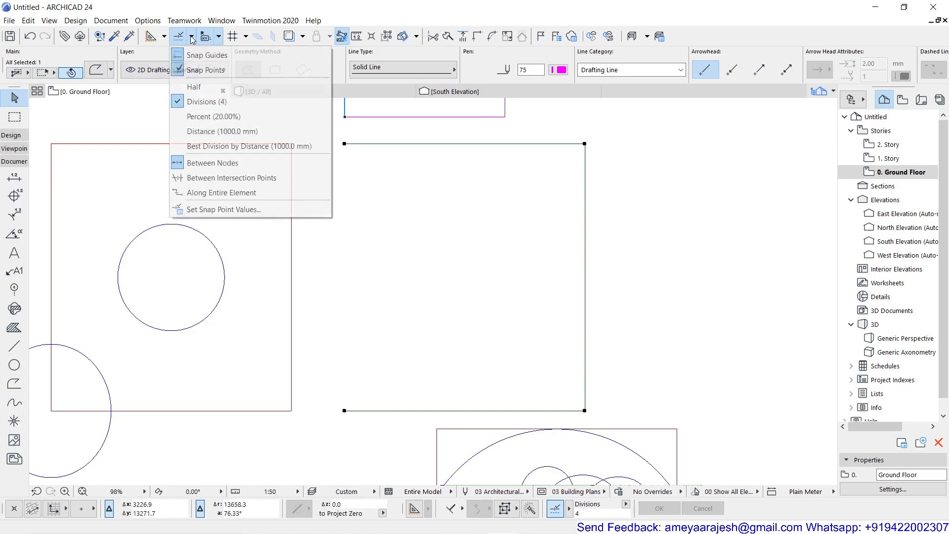
pyautogui.click(211, 87)
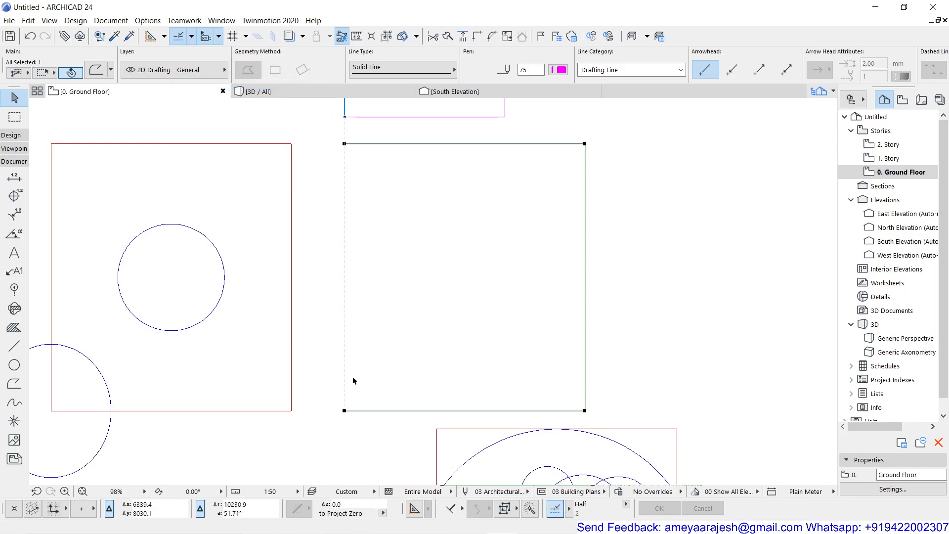
# - Continue the open polyline from its lower left end up to half the shape's height, and inward to half its width
pyautogui.click(344, 410)
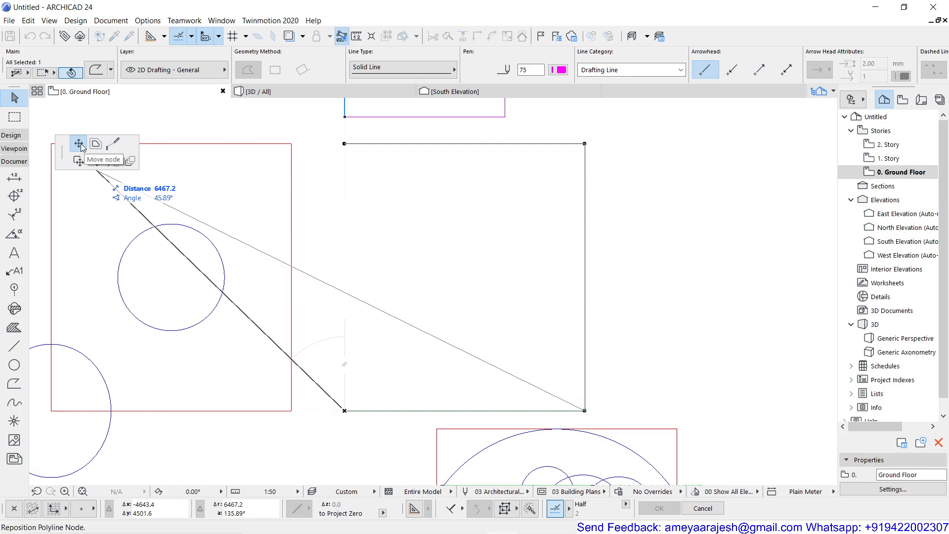
pyautogui.click(117, 148)
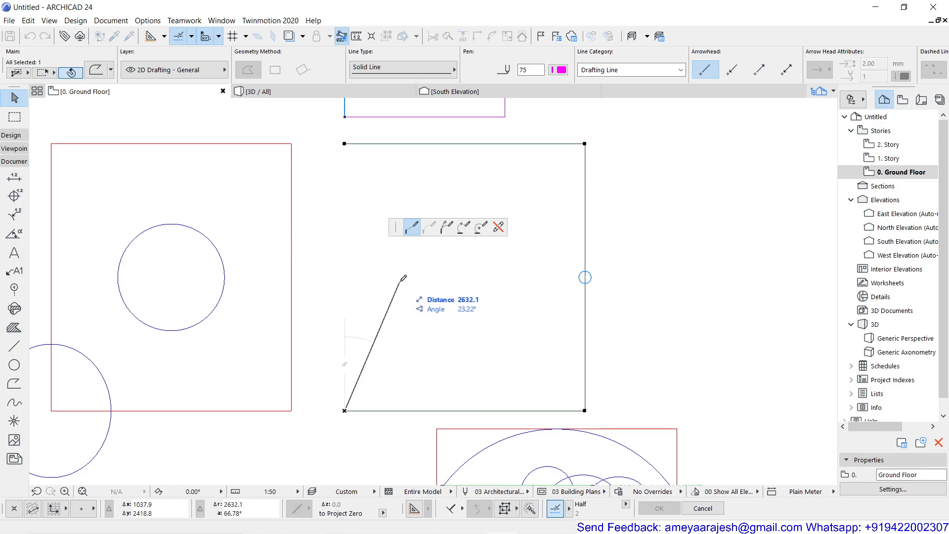
pyautogui.click(345, 277)
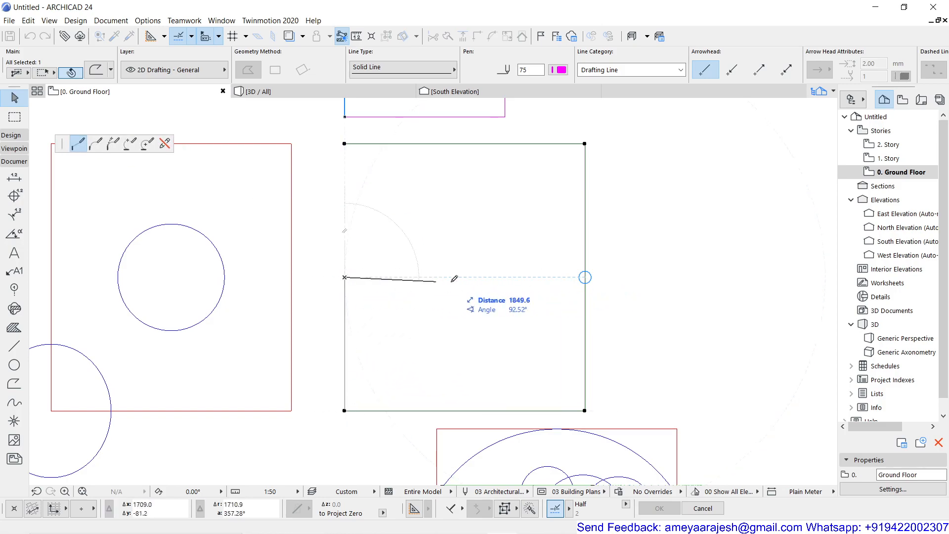
pyautogui.click(465, 276)
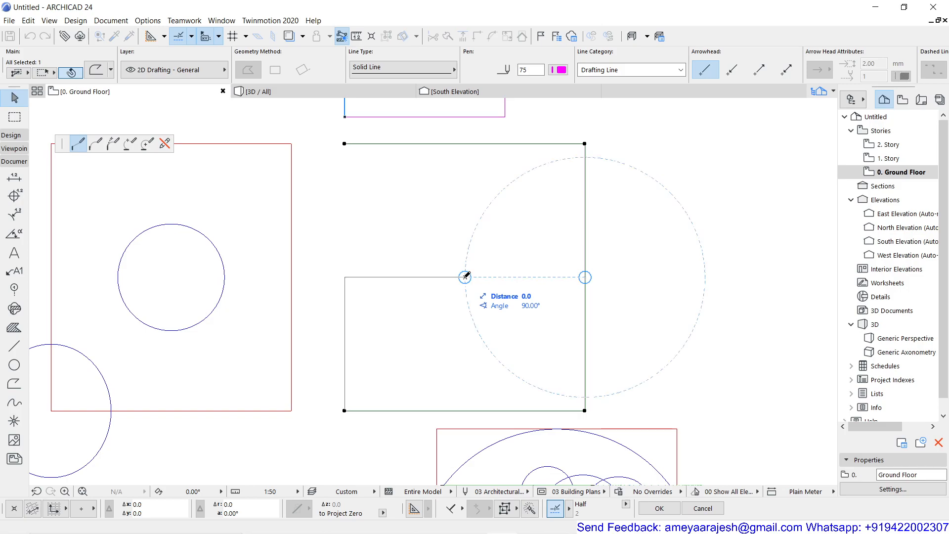
pyautogui.doubleClick(464, 278)
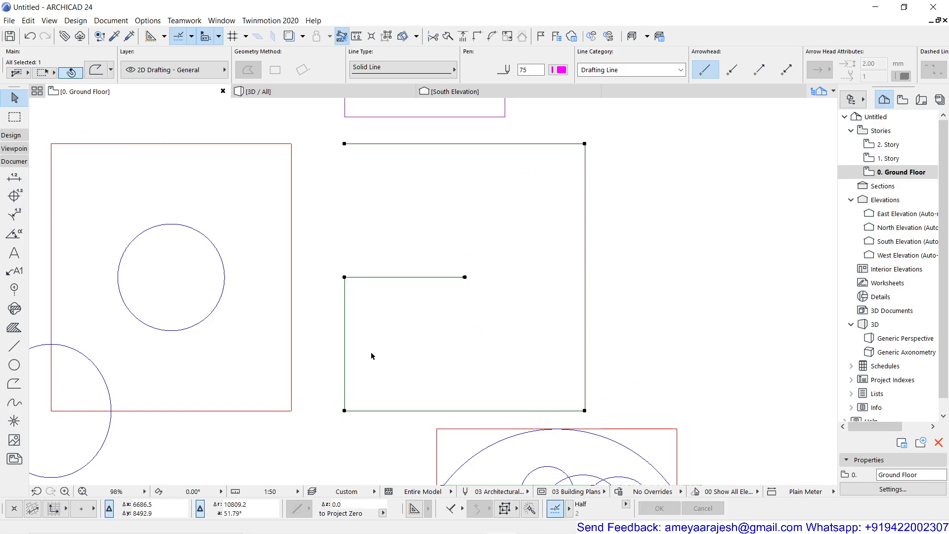
# - Move the polyline's upper left end node along the top edge to that edge's midpoint
pyautogui.scroll(-2, 399, 299)
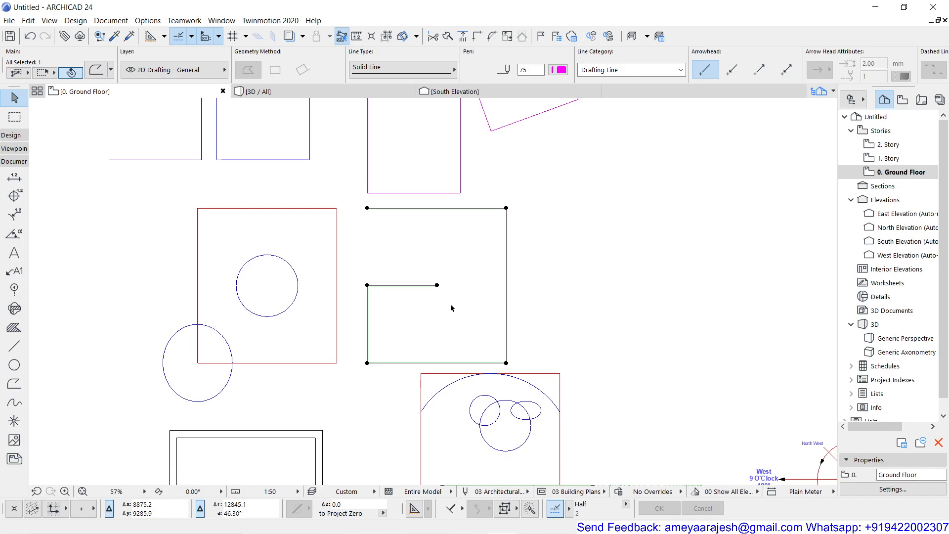
pyautogui.click(367, 208)
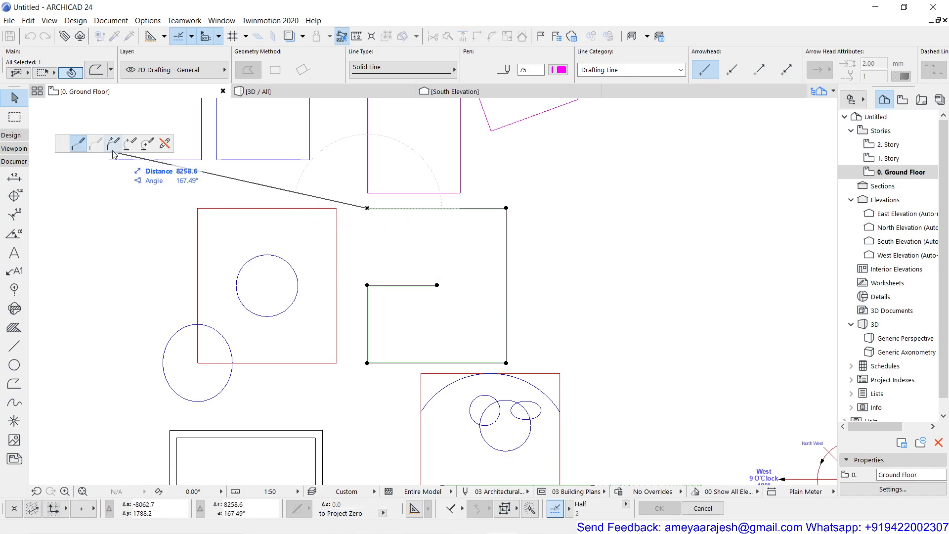
pyautogui.click(164, 144)
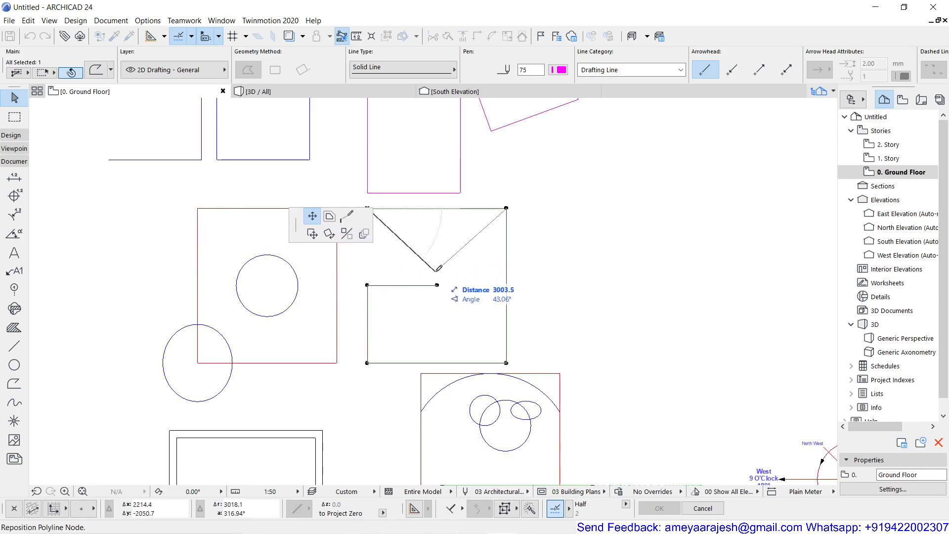
pyautogui.click(437, 208)
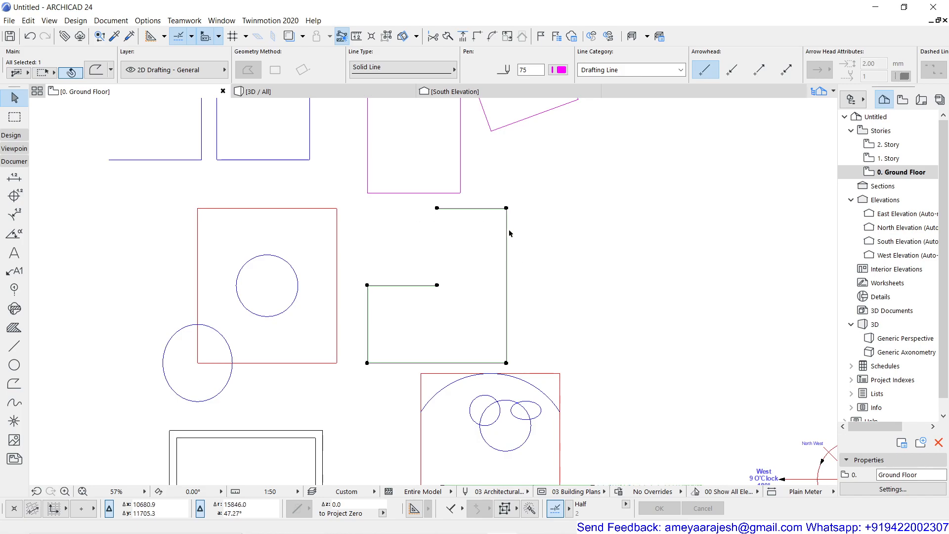
# - Offset only the polyline's right edge outward by 300 mm
pyautogui.click(507, 231)
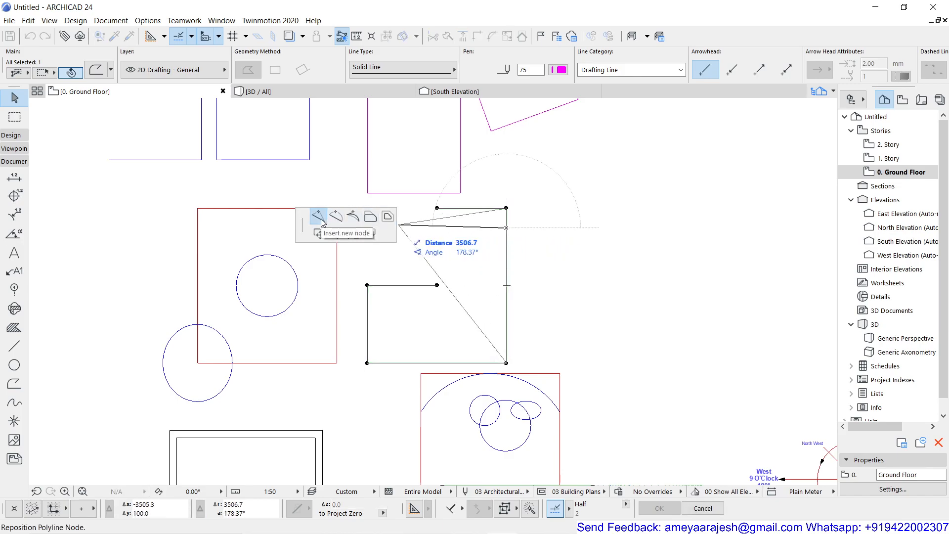
pyautogui.moveTo(300, 226); pyautogui.dragTo(49, 121)
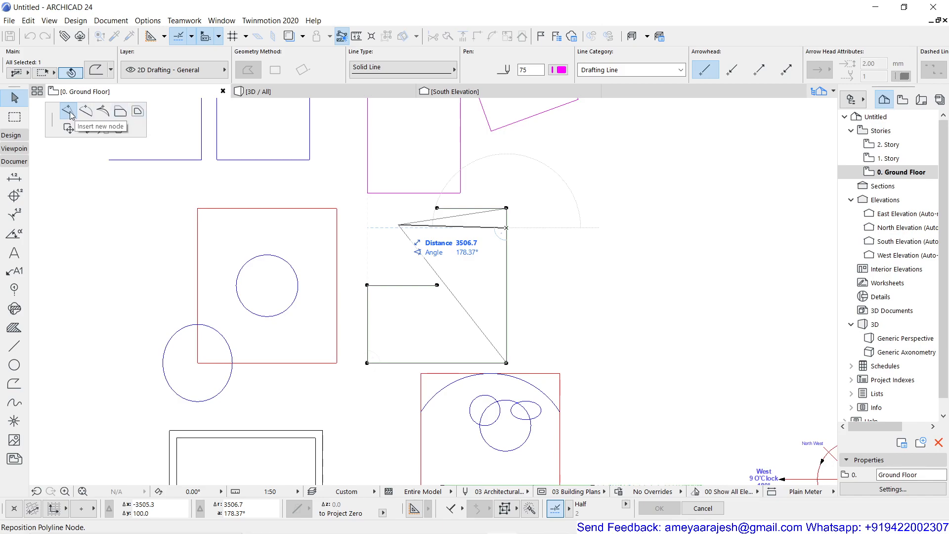
pyautogui.click(120, 111)
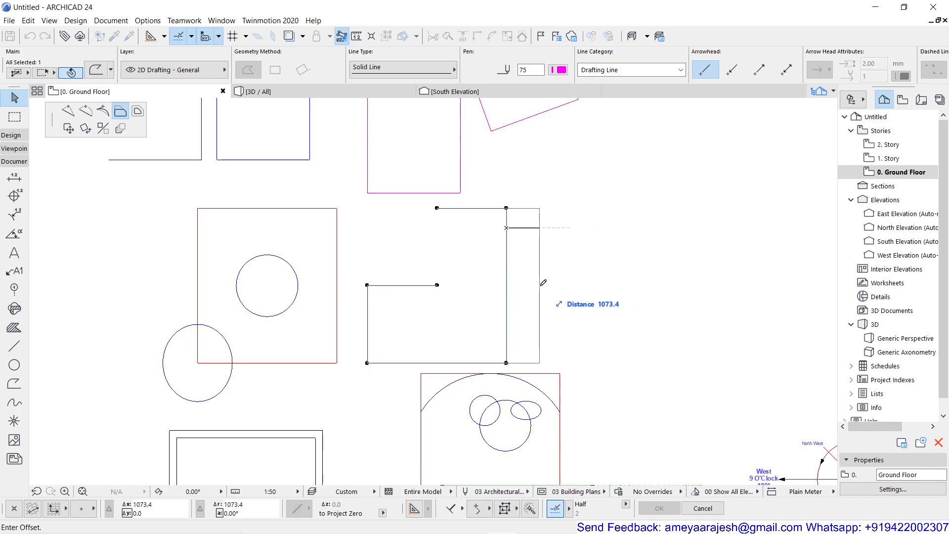
pyautogui.write('300')
pyautogui.press('Return')
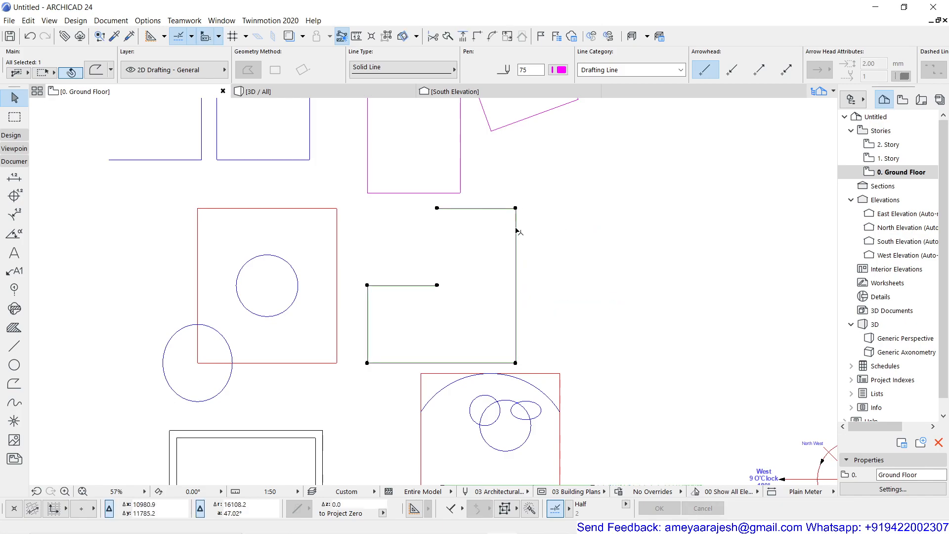
# - Create a copy of the extended polyline with all its edges offset inward by 230 mm, and deselect it
pyautogui.click(515, 242)
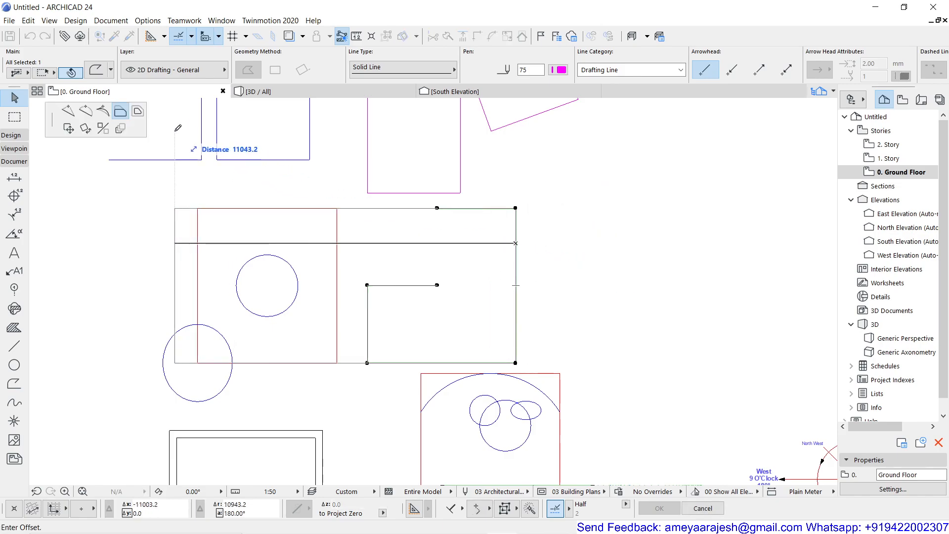
pyautogui.click(137, 111)
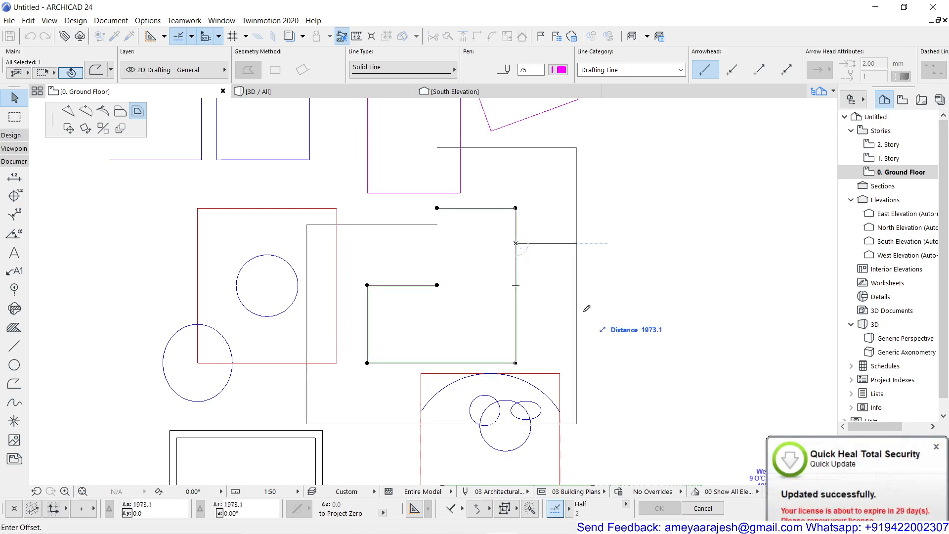
pyautogui.click(936, 446)
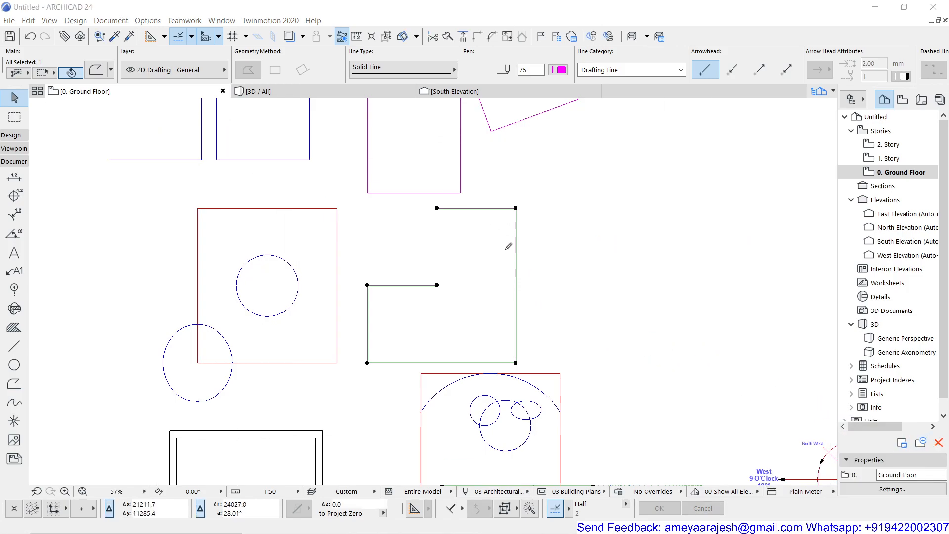
pyautogui.click(515, 239)
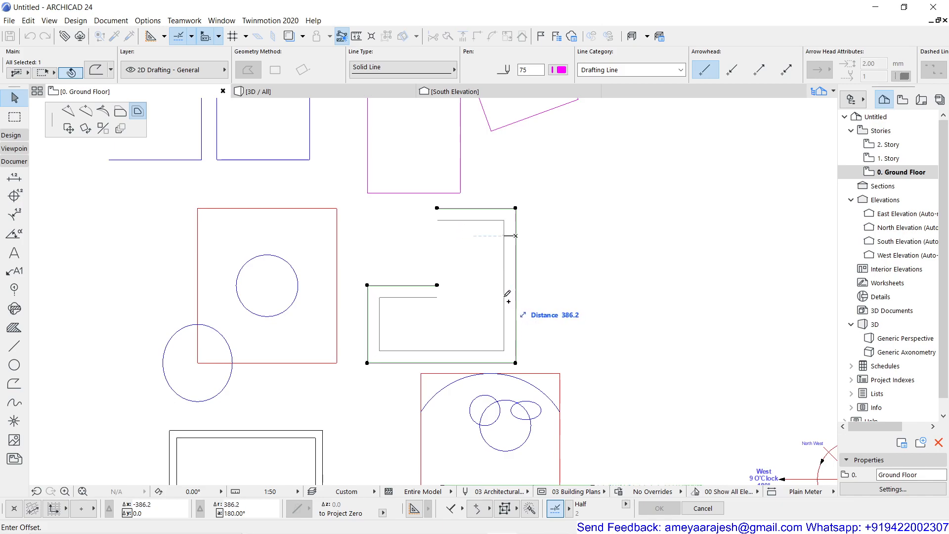
pyautogui.write('230')
pyautogui.press('Return')
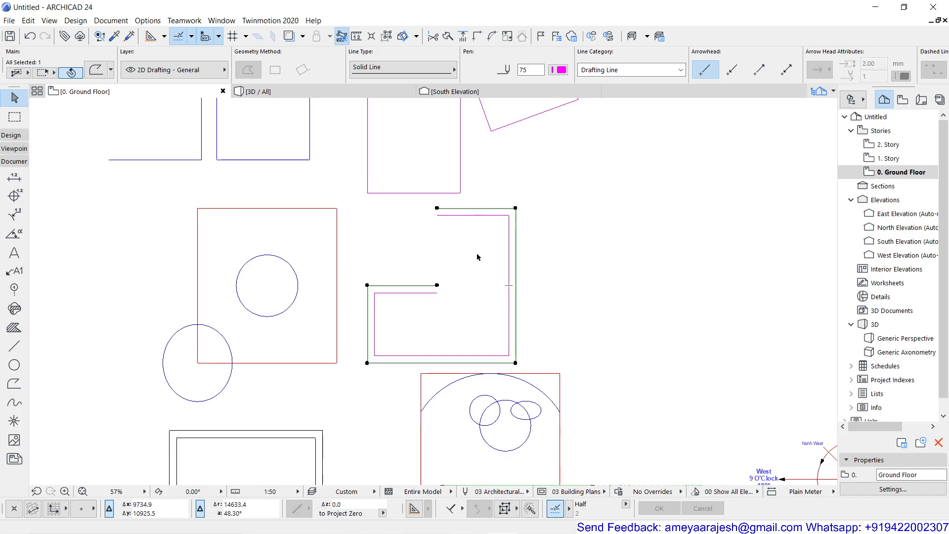
pyautogui.press('Escape')
pyautogui.scroll(-2, 459, 268)
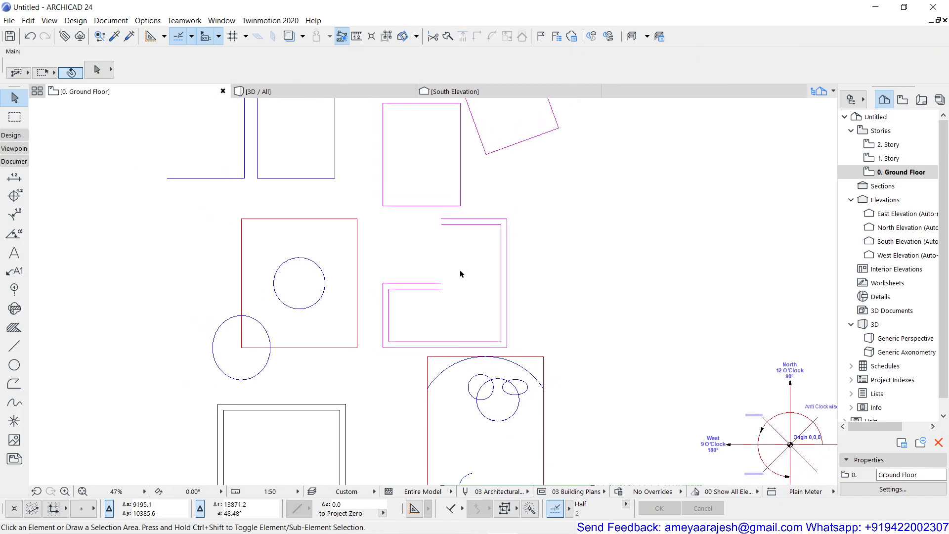
pyautogui.moveTo(445, 271); pyautogui.dragTo(479, 367, button='middle')
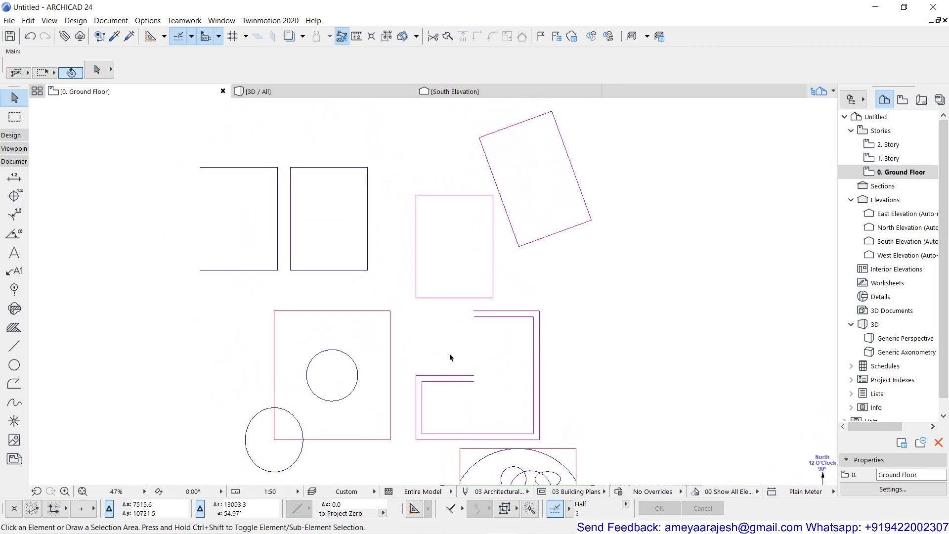